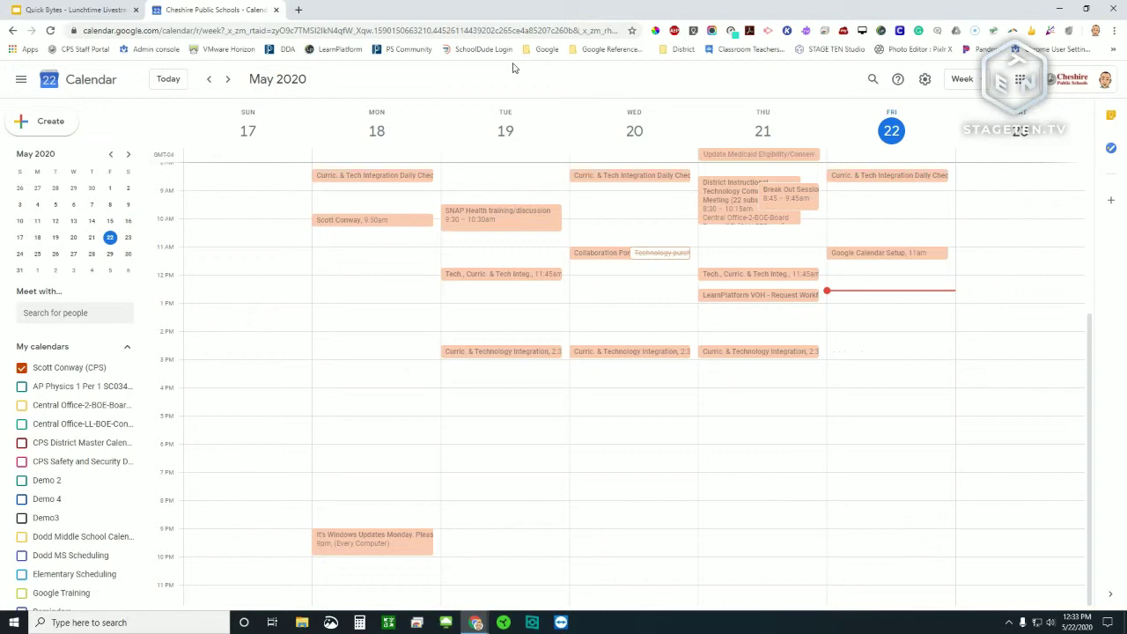
# Review the access permissions in the primary calendar's settings and return to the calendar's week view
pyautogui.click(128, 366)
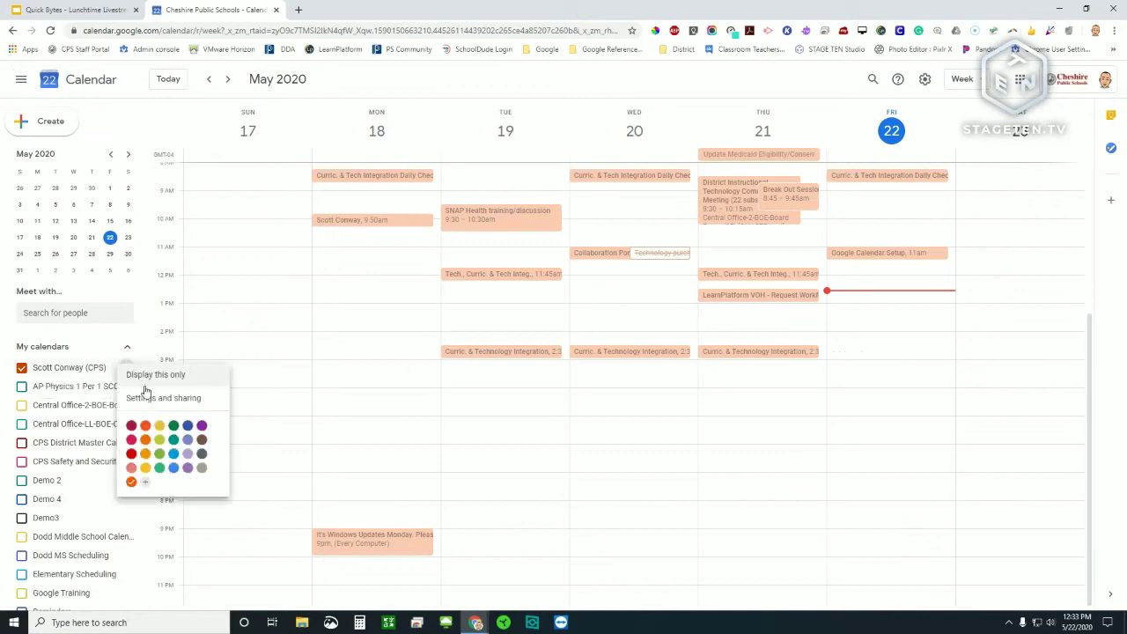
pyautogui.click(154, 396)
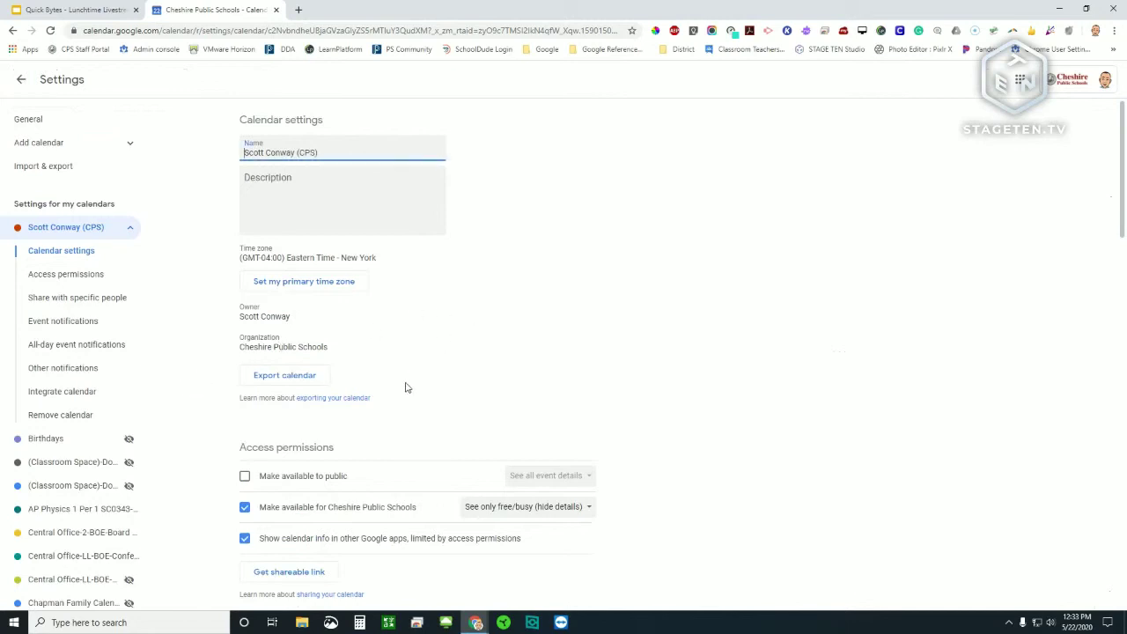
pyautogui.scroll(-2, 404, 384)
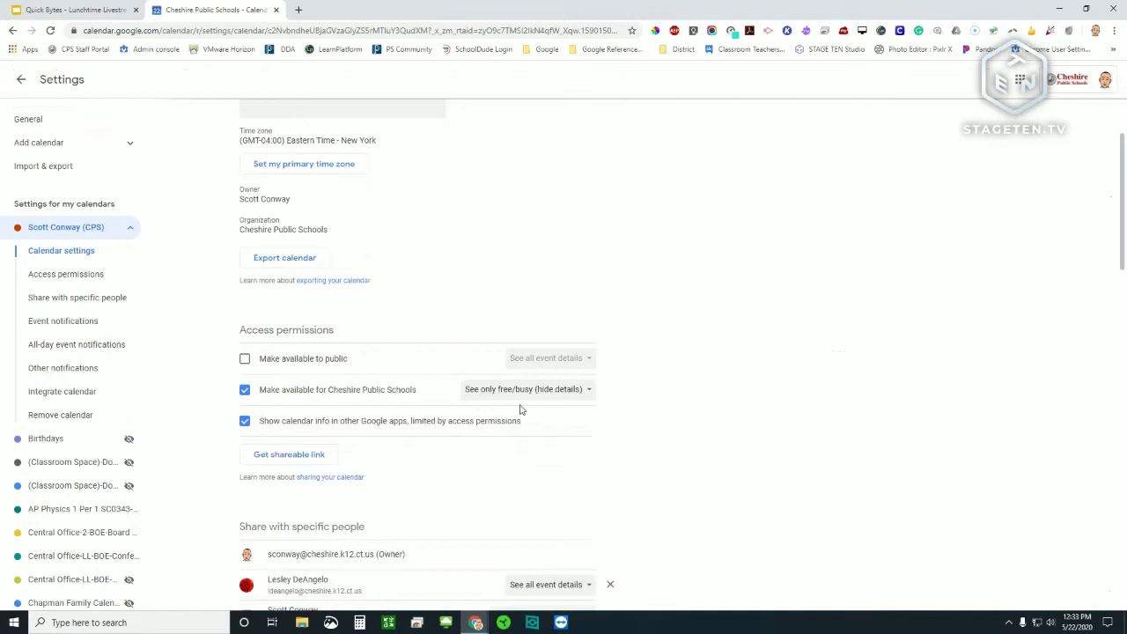
pyautogui.scroll(1, 519, 407)
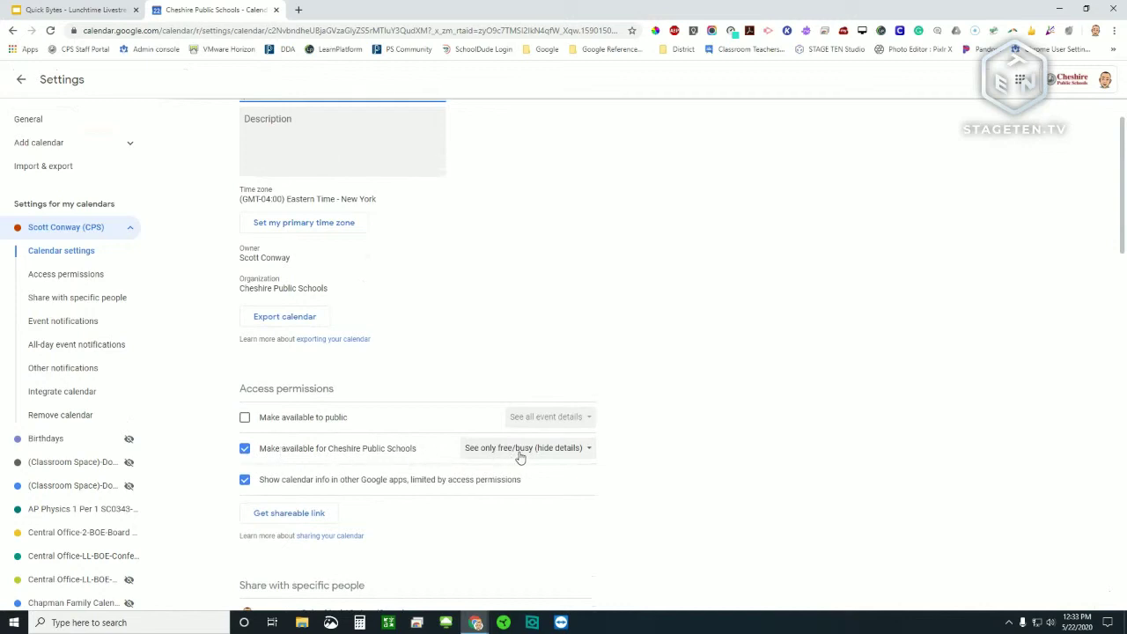
pyautogui.scroll(1, 335, 238)
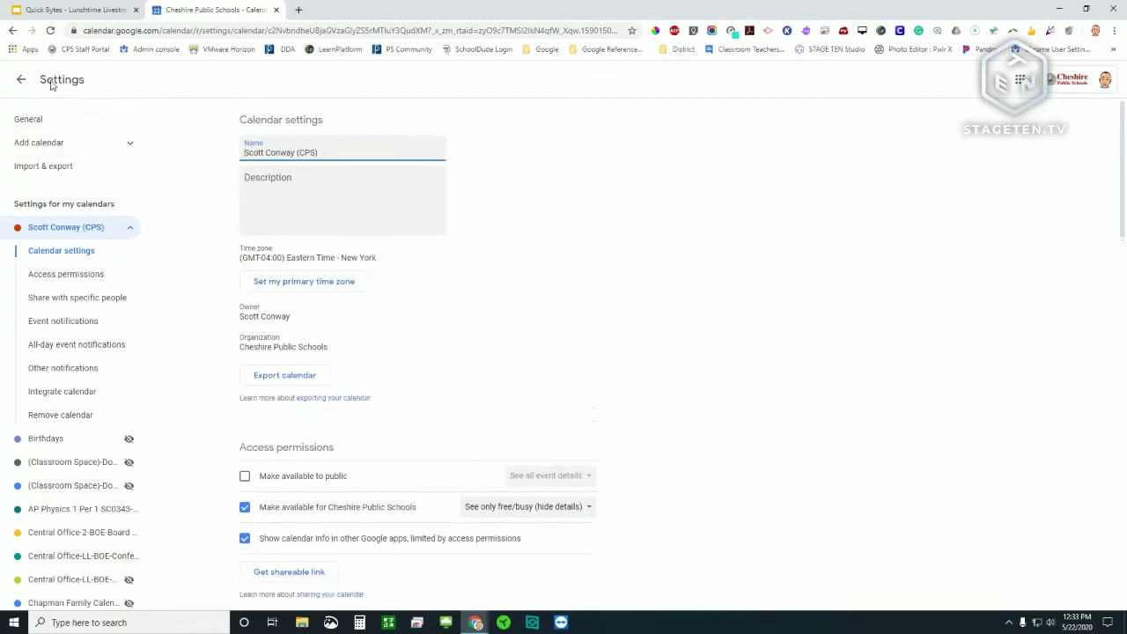
pyautogui.click(24, 80)
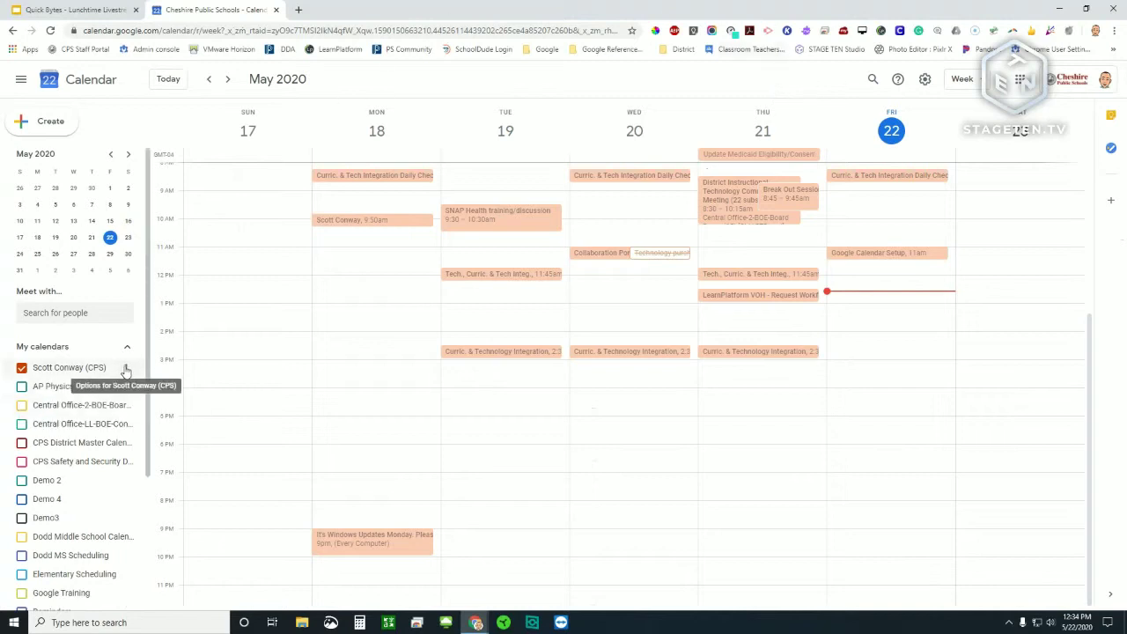
# Check the access level options offered for Cheshire Public Schools in the primary calendar's access permissions
pyautogui.click(125, 370)
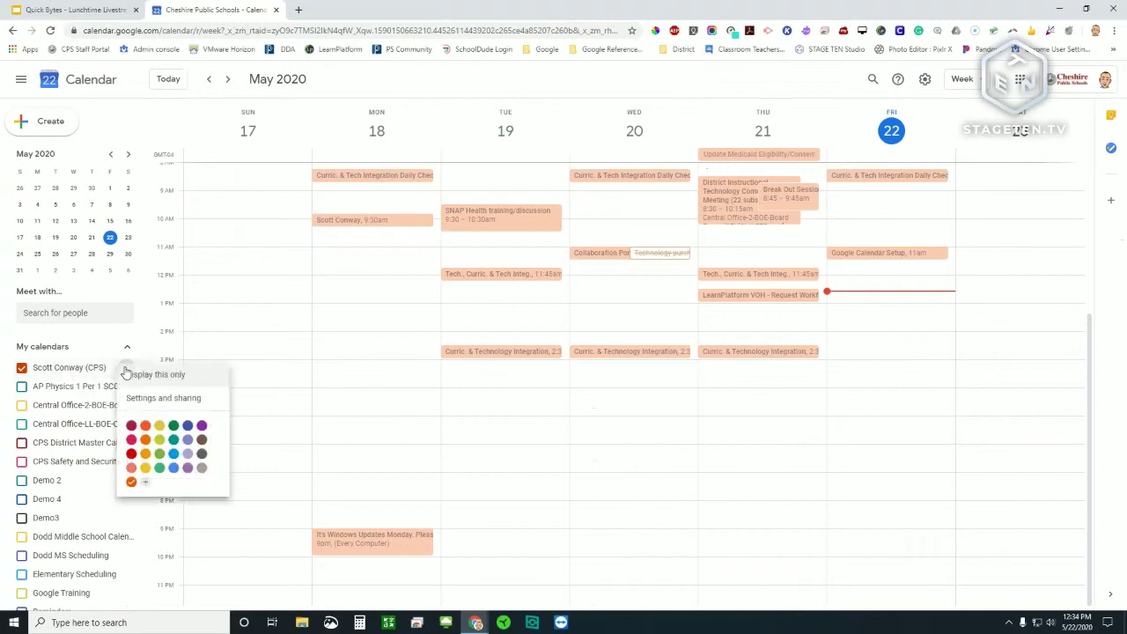
pyautogui.click(150, 398)
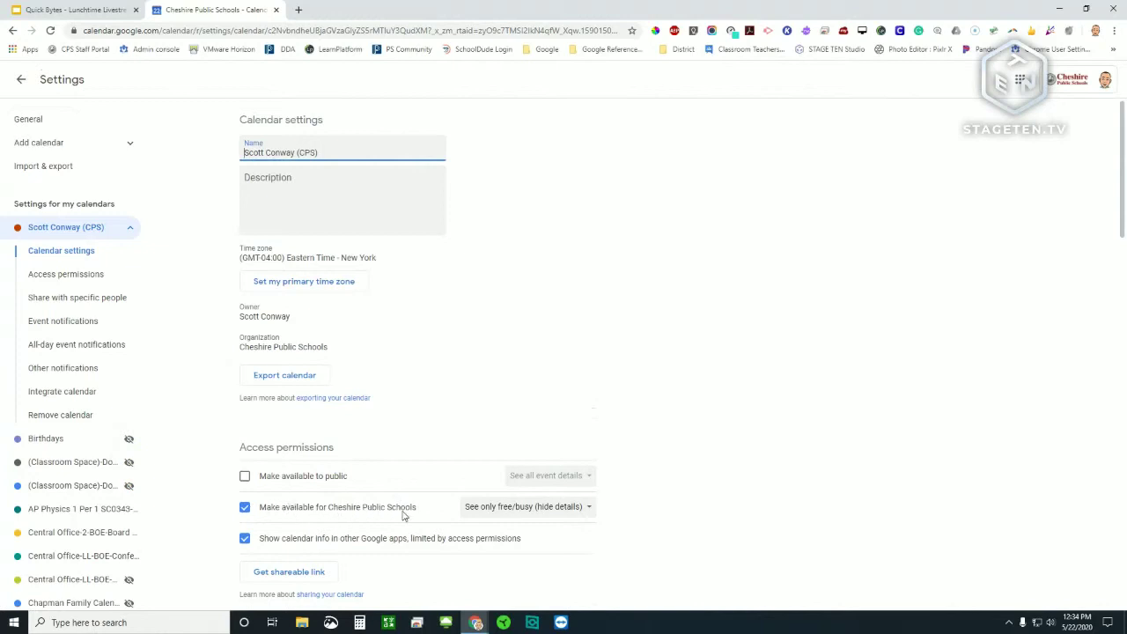
pyautogui.click(583, 518)
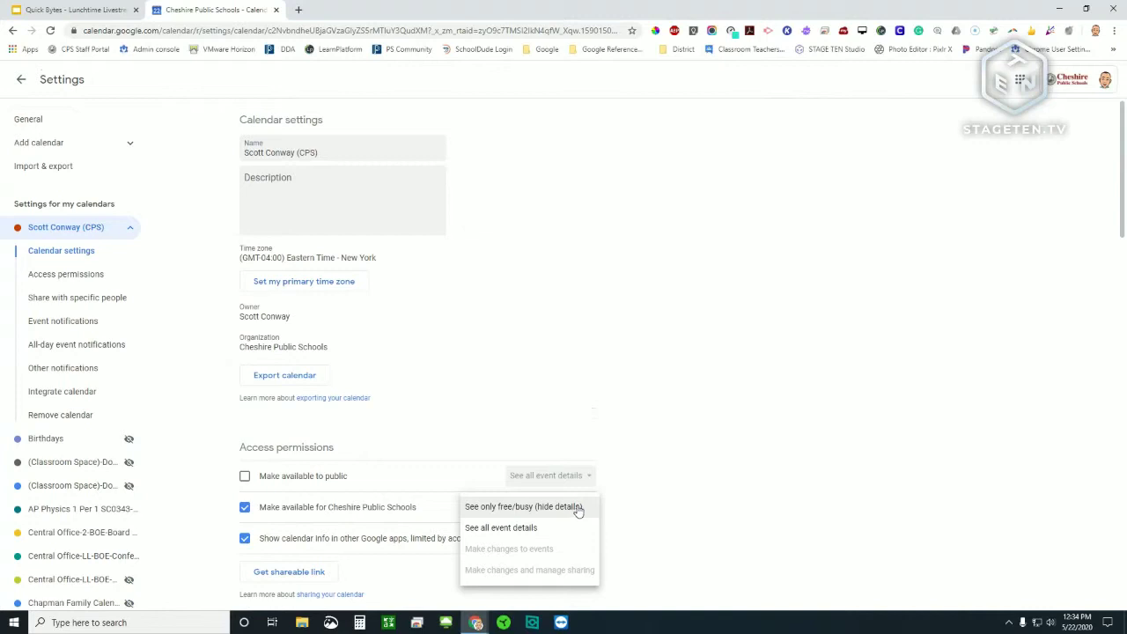
pyautogui.click(669, 415)
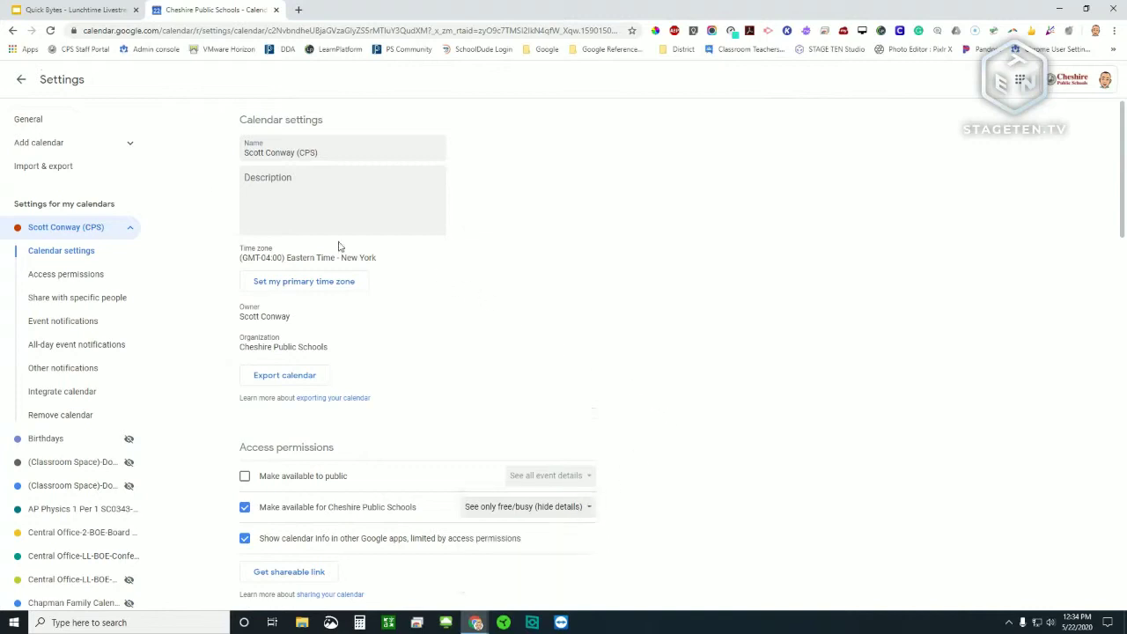
pyautogui.click(21, 79)
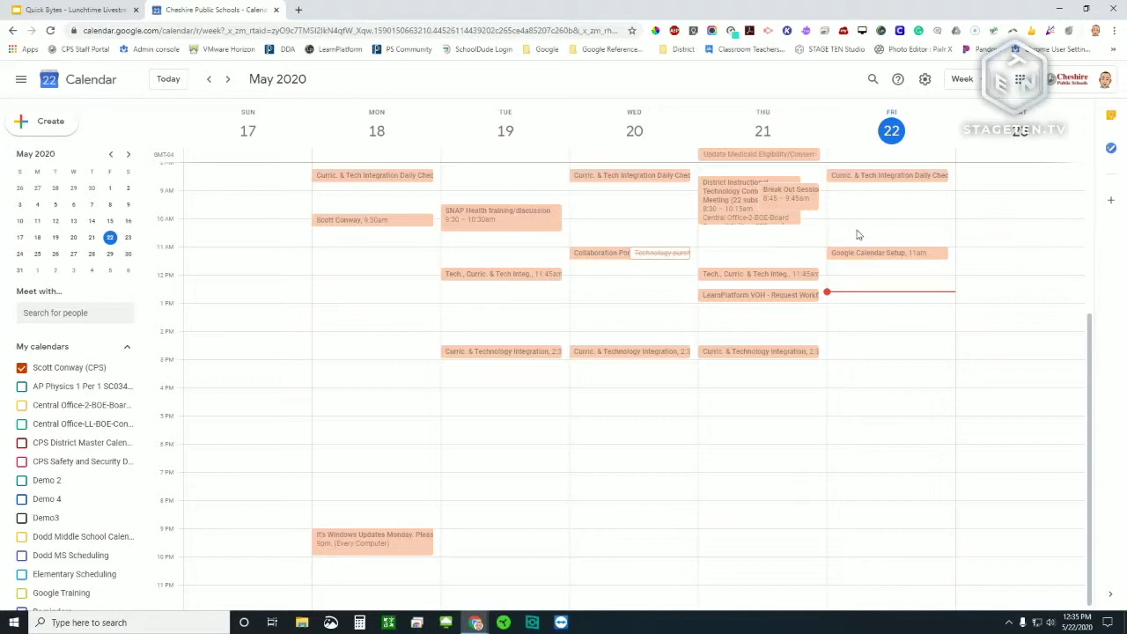
# Create an event on May 22, 2020 from 1:00pm to 2:00pm, invite the third suggested contact and view the suggested times
pyautogui.click(878, 317)
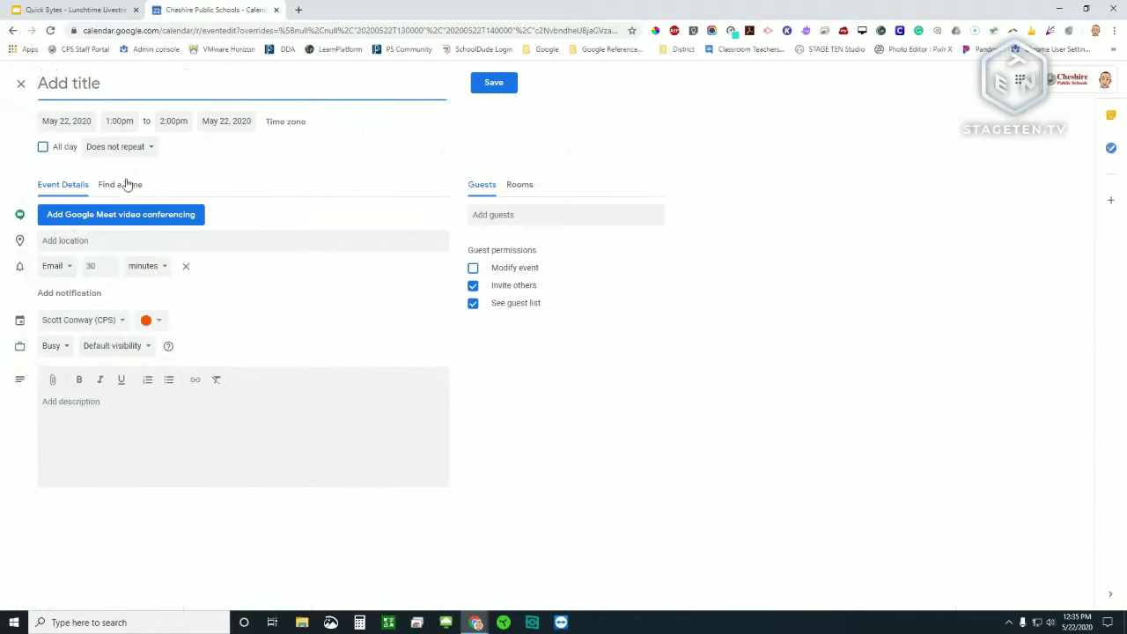
pyautogui.click(480, 215)
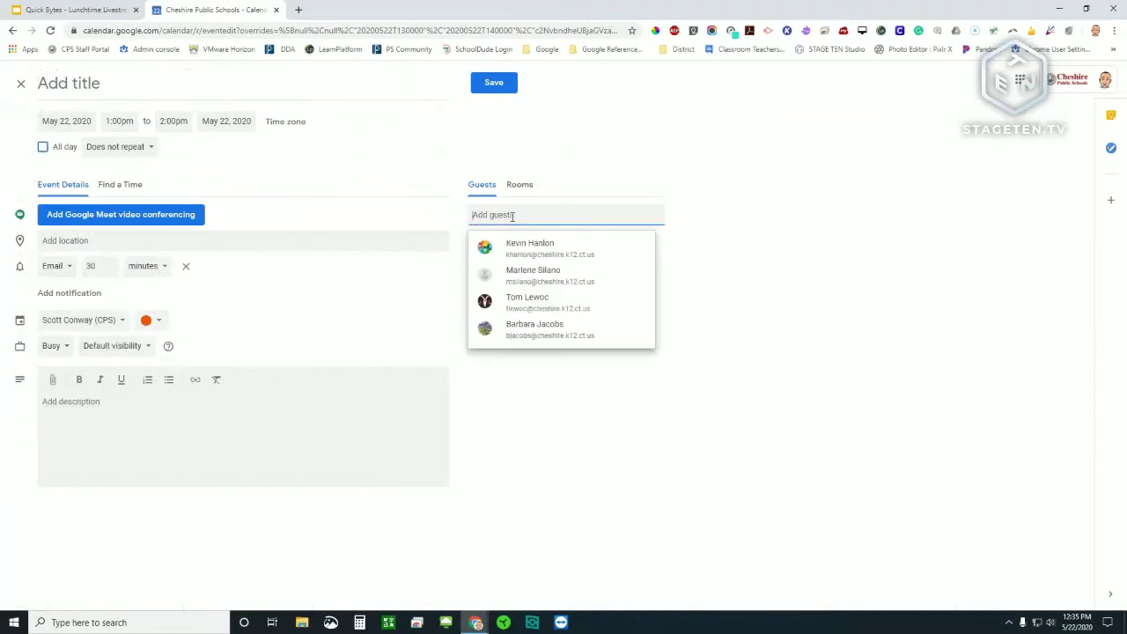
pyautogui.click(528, 302)
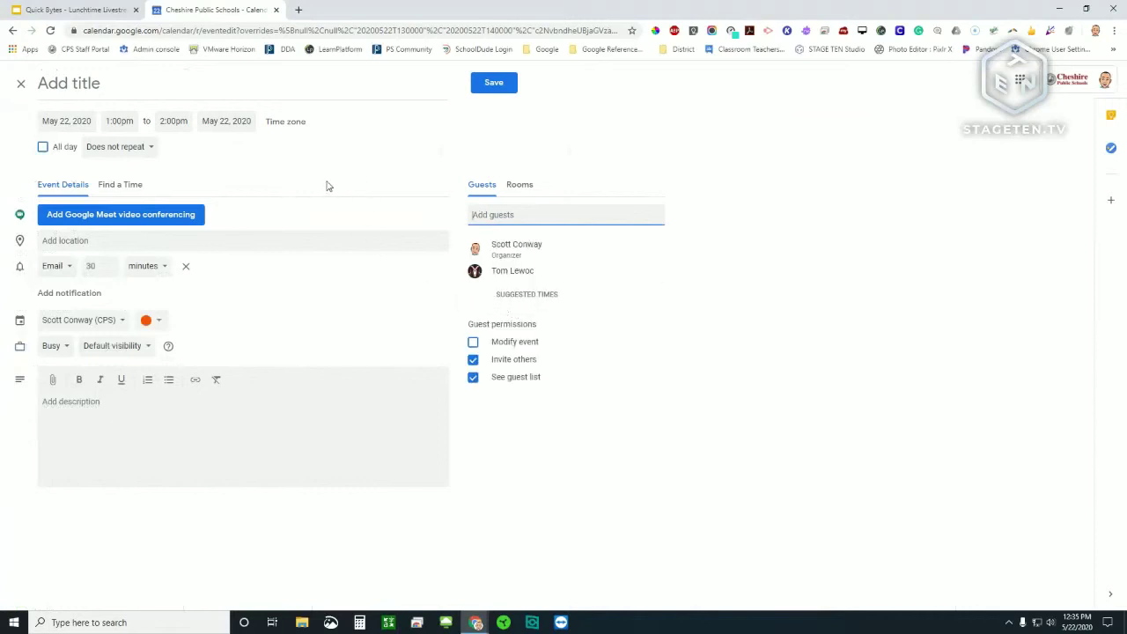
pyautogui.click(525, 294)
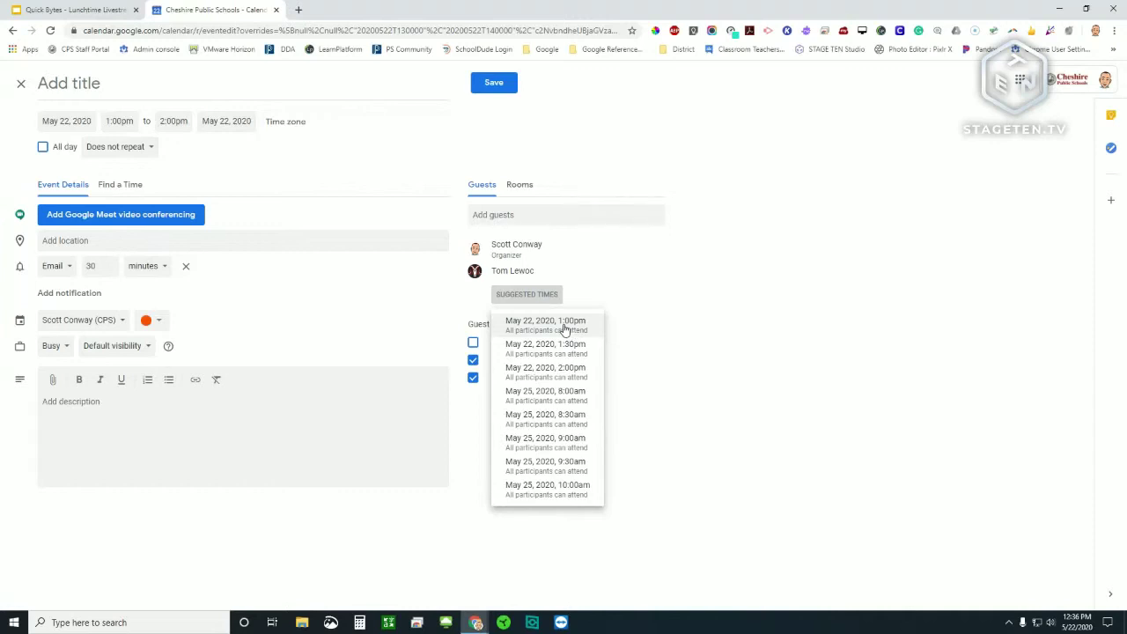
# Add the first two suggested contacts as further guests and view the suggested times for the whole group
pyautogui.click(526, 214)
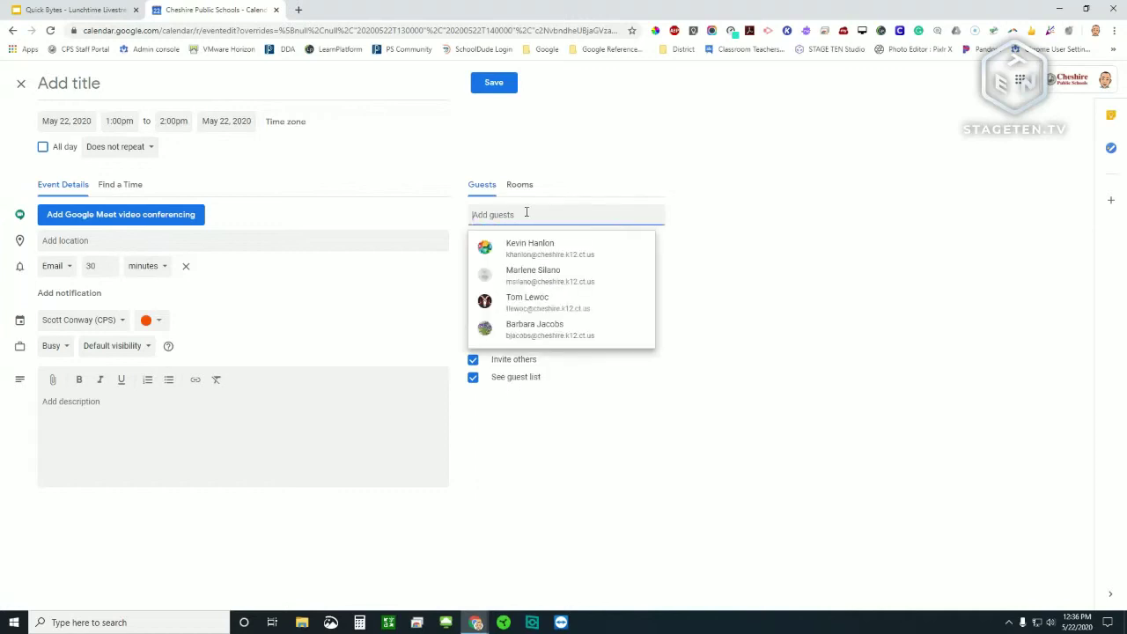
pyautogui.click(566, 244)
pyautogui.click(528, 214)
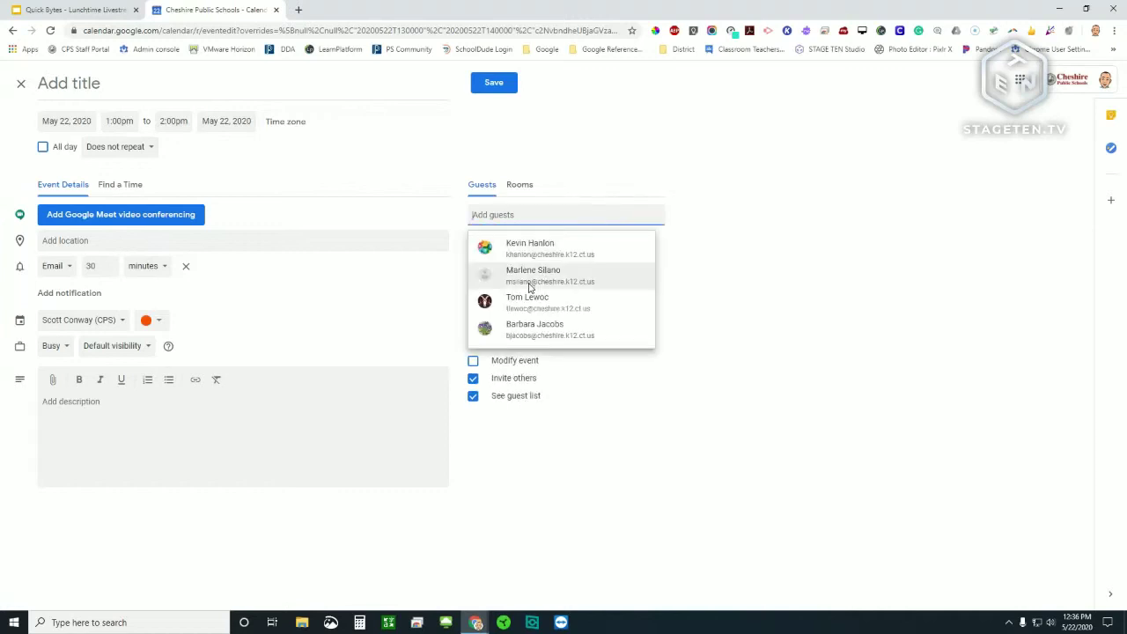
pyautogui.click(529, 287)
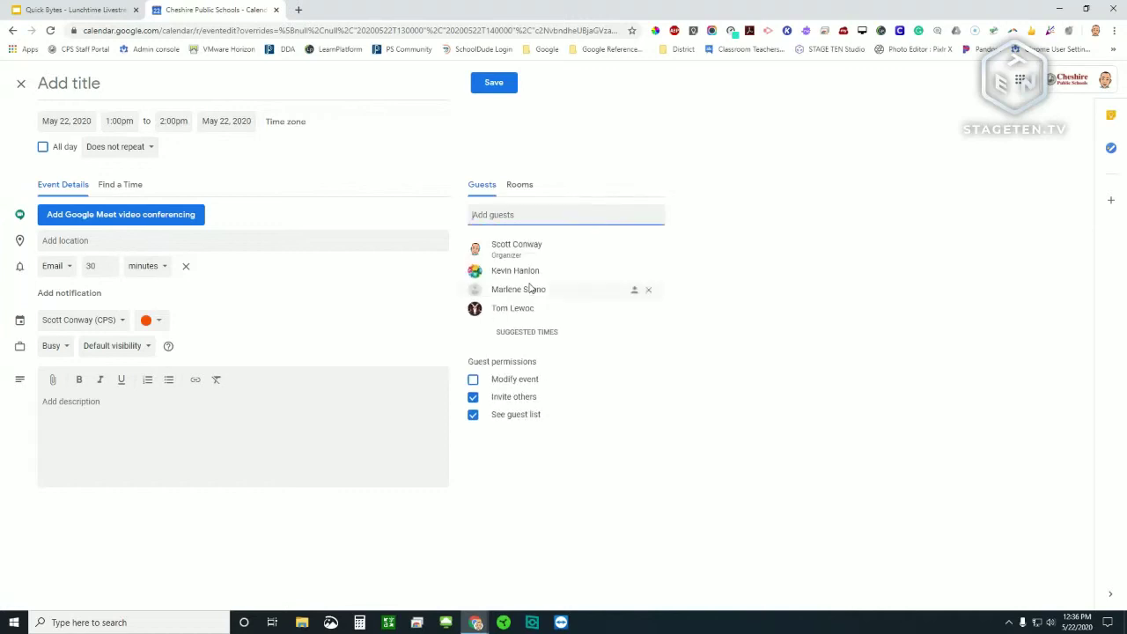
pyautogui.click(535, 333)
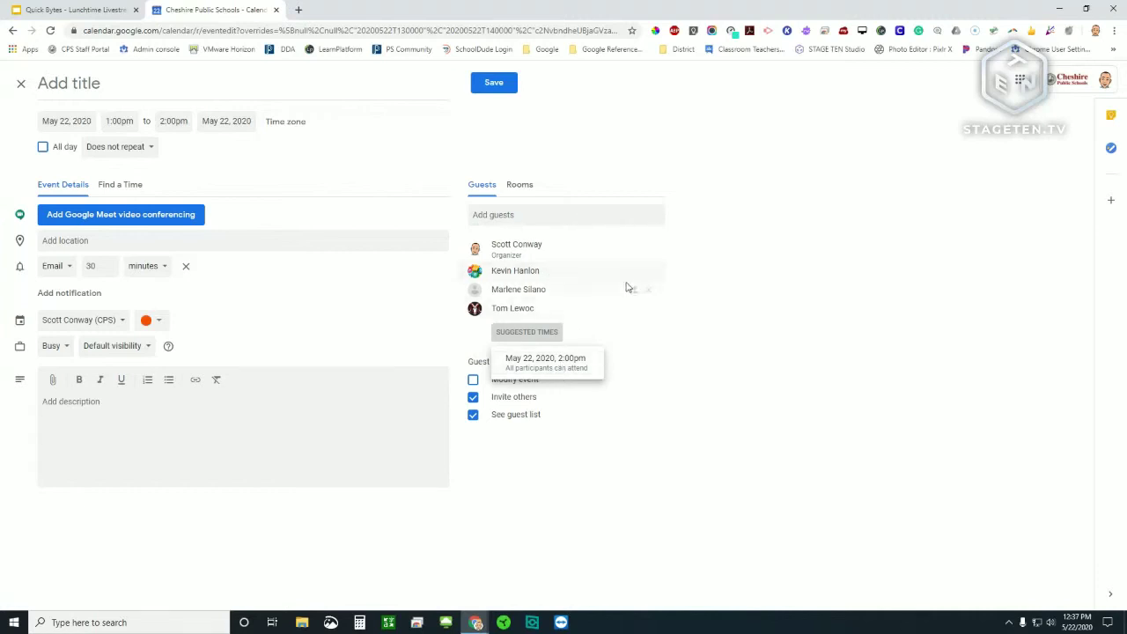
# Remove the two extra guests and review the suggested times for the remaining guest
pyautogui.moveTo(651, 296)
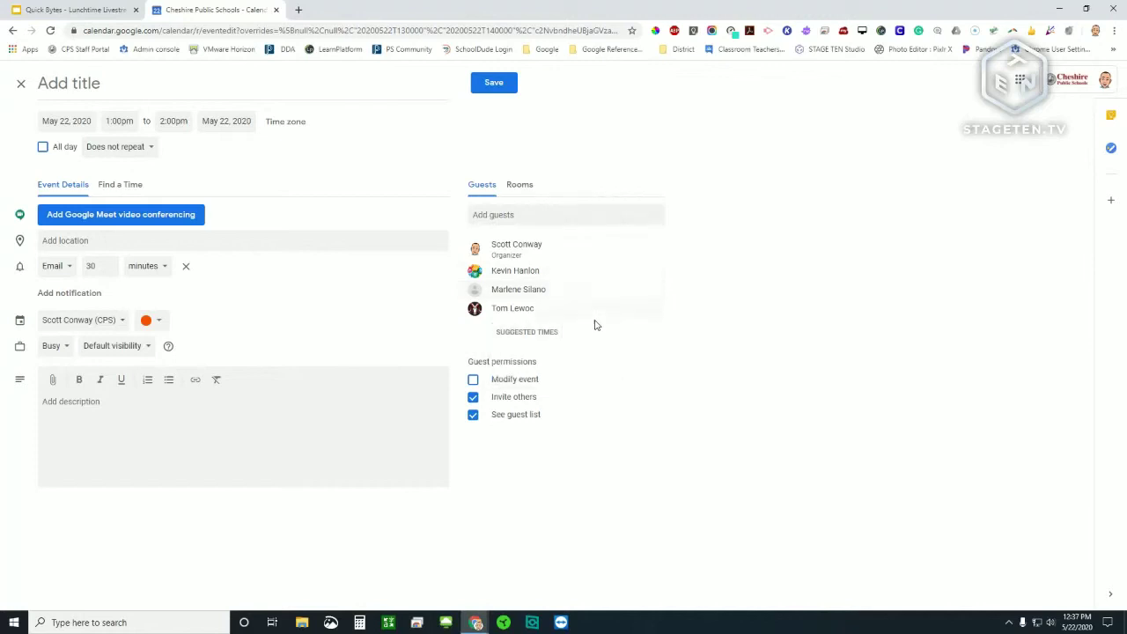
pyautogui.click(648, 291)
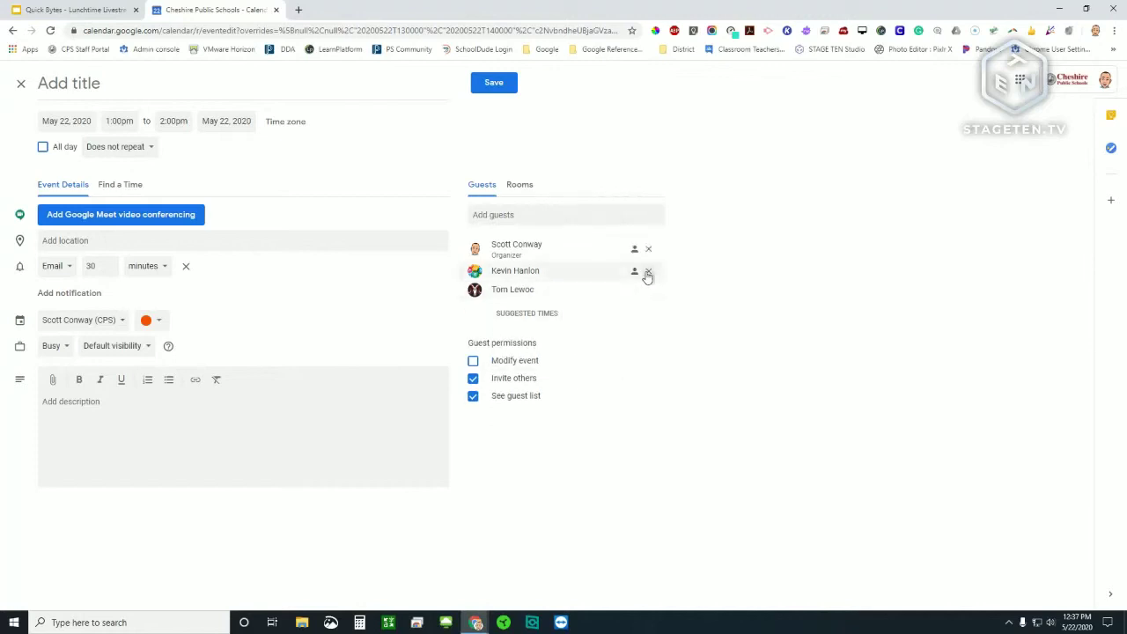
pyautogui.click(526, 313)
pyautogui.click(647, 274)
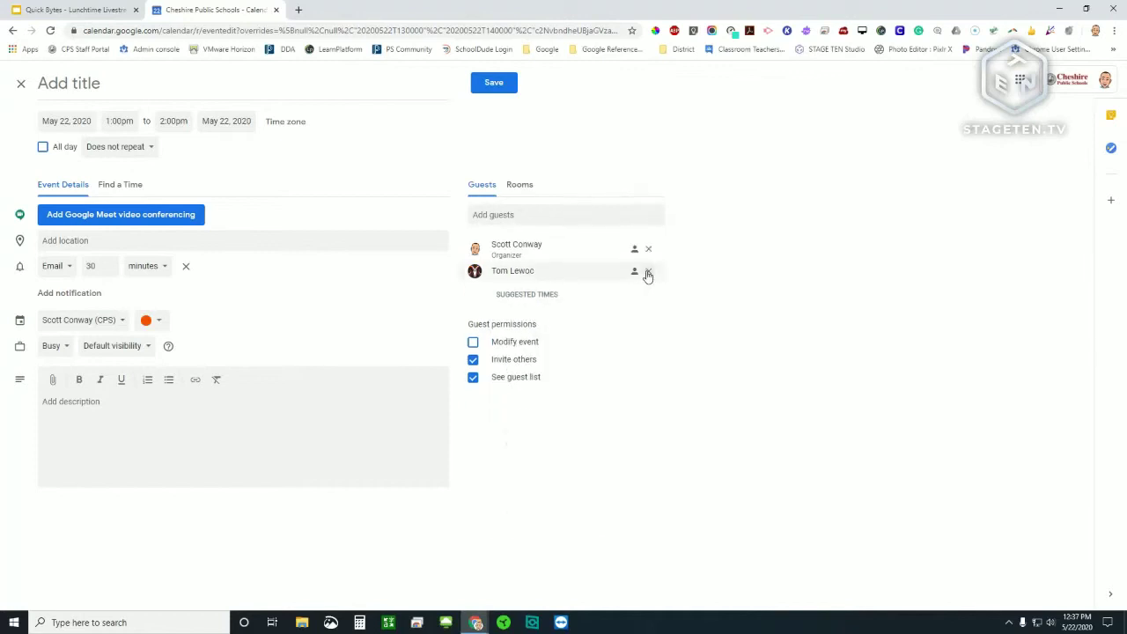
pyautogui.click(535, 295)
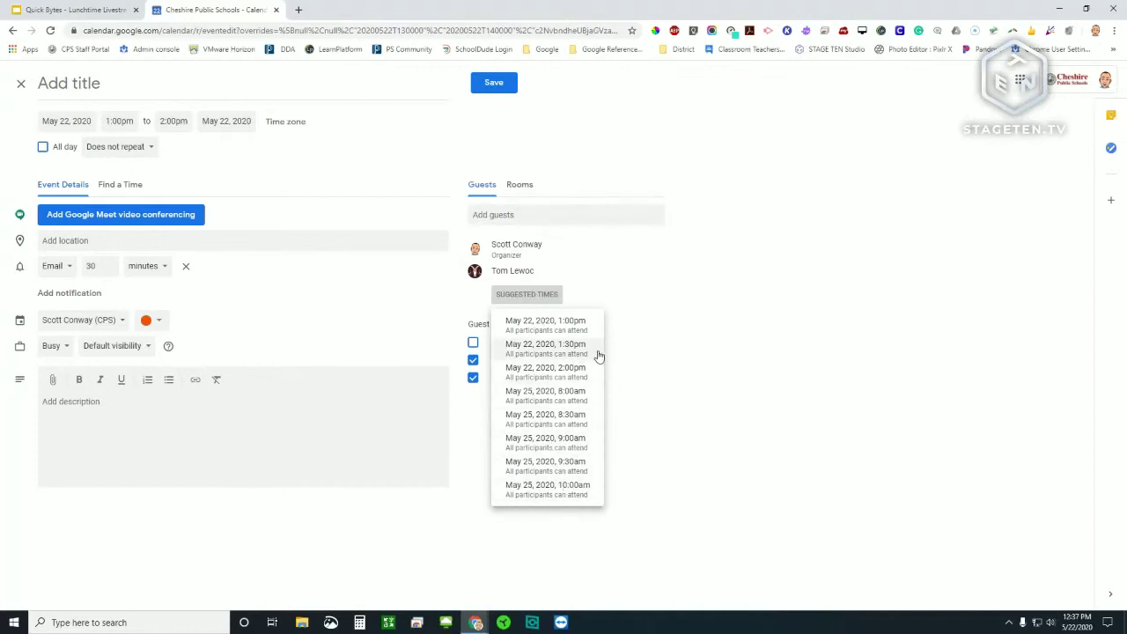
pyautogui.click(656, 293)
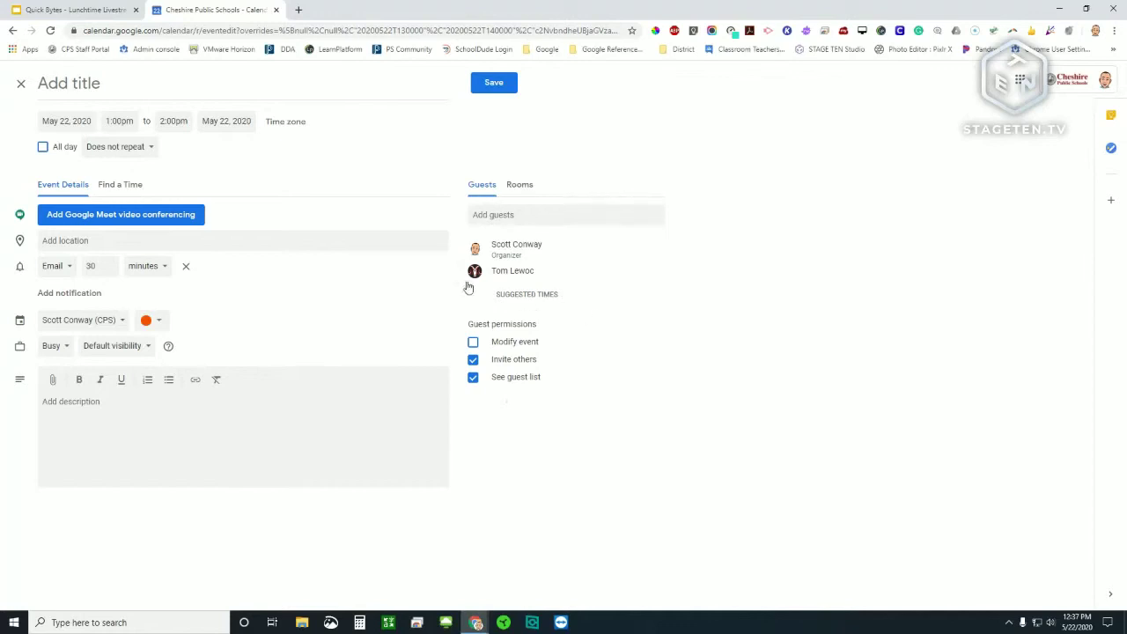
# Compare the guests' schedules in Find a Time and move the event to 2:00pm–3:00pm on May 22, 2020
pyautogui.click(121, 187)
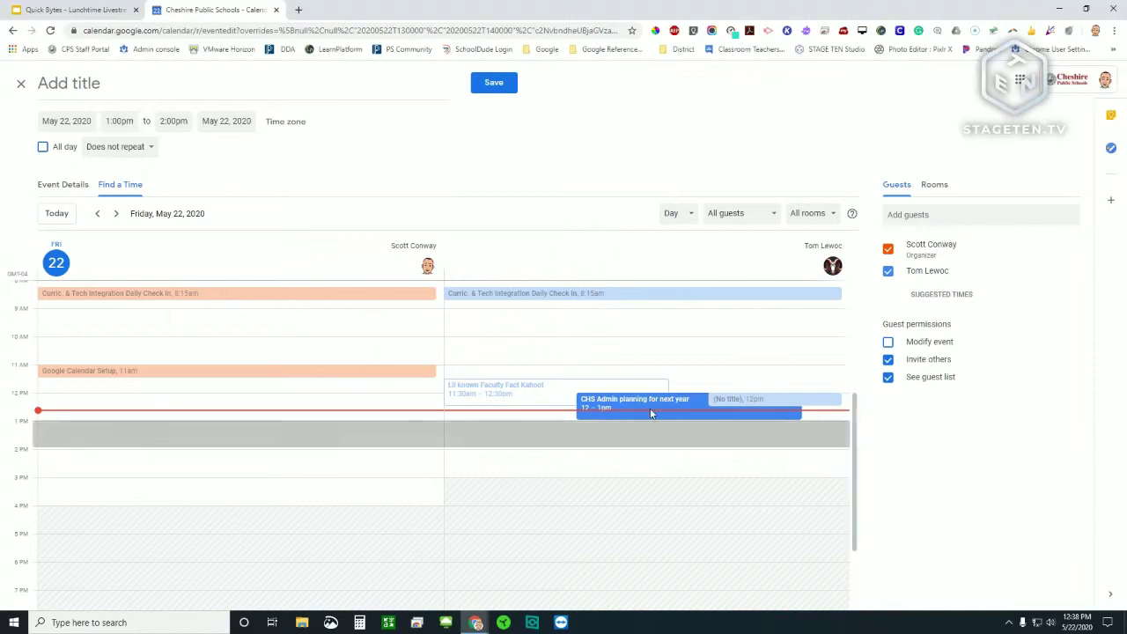
pyautogui.moveTo(651, 413)
pyautogui.moveTo(591, 306)
pyautogui.click(469, 458)
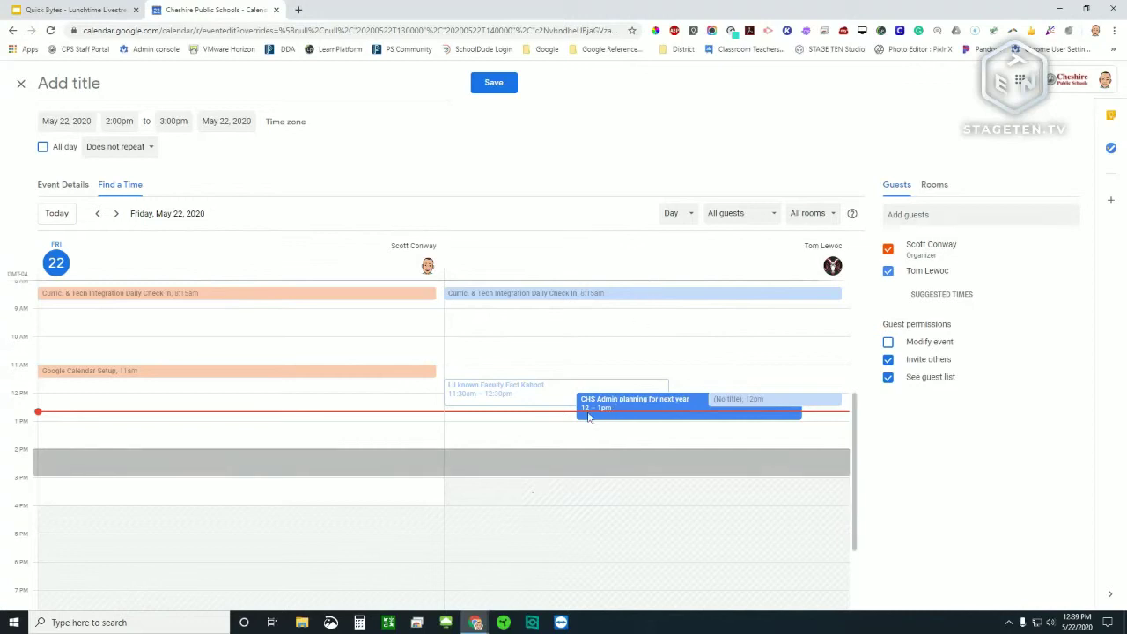
pyautogui.moveTo(624, 362)
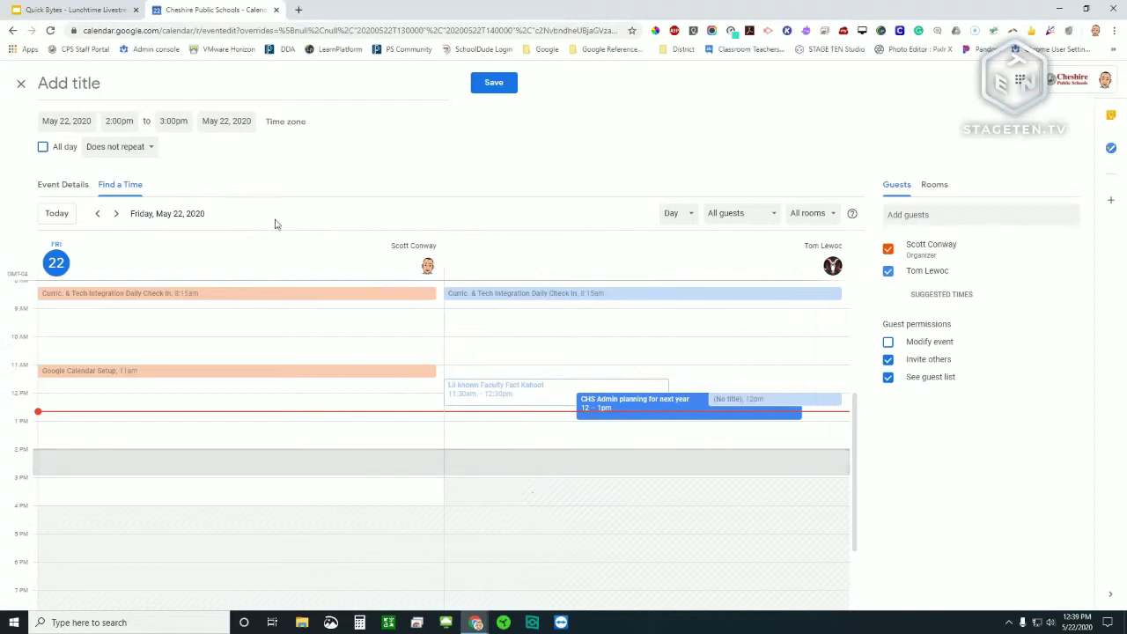
# Advance the guests' schedules to Monday, May 25, 2020 and move the event to 9:00am–10:00am that day
pyautogui.click(117, 214)
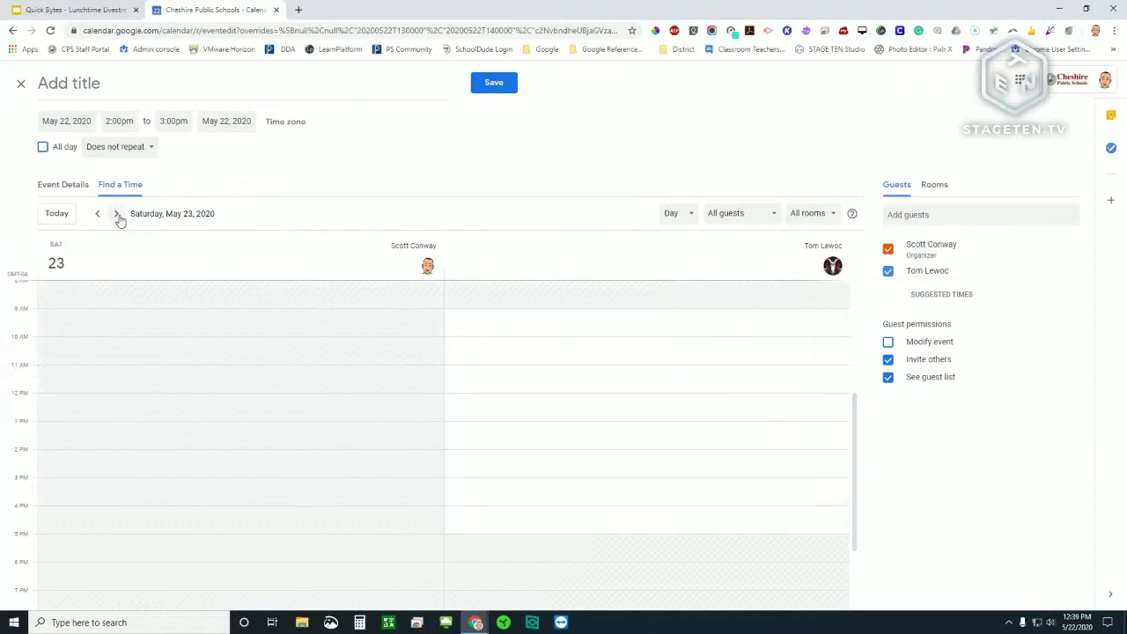
pyautogui.click(117, 213)
pyautogui.click(117, 213)
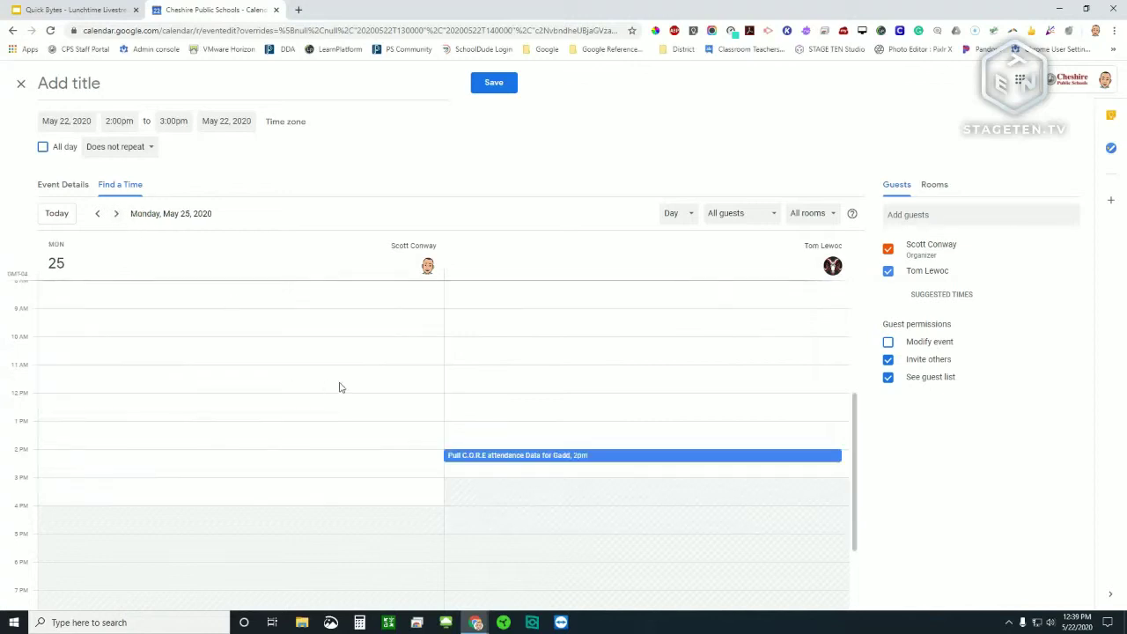
pyautogui.scroll(3, 340, 384)
pyautogui.scroll(-1, 400, 453)
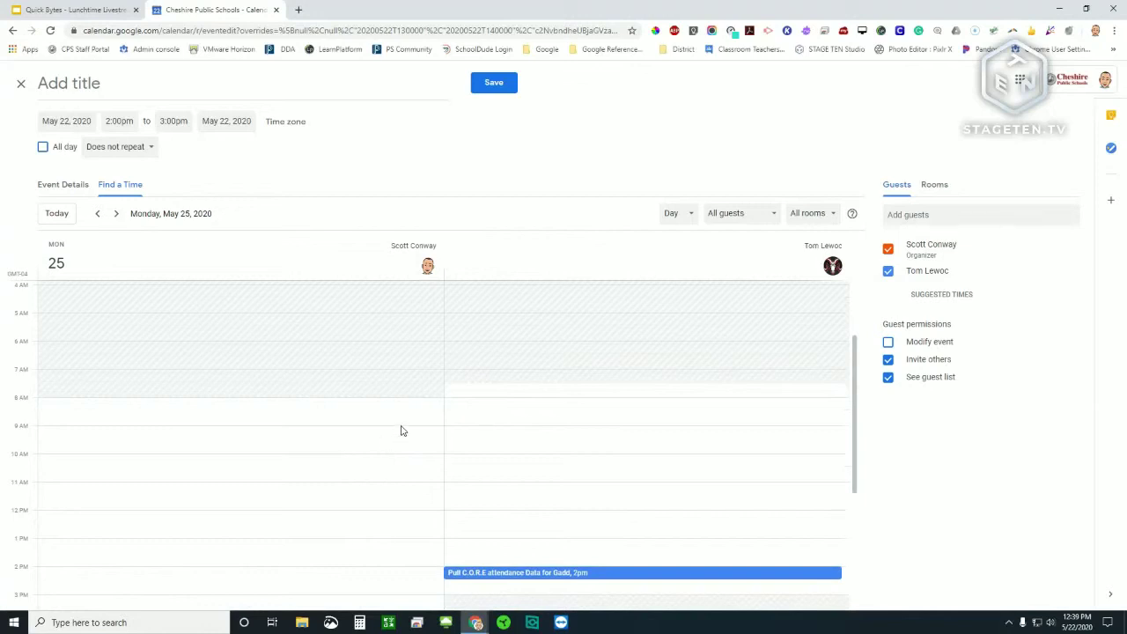
pyautogui.click(401, 430)
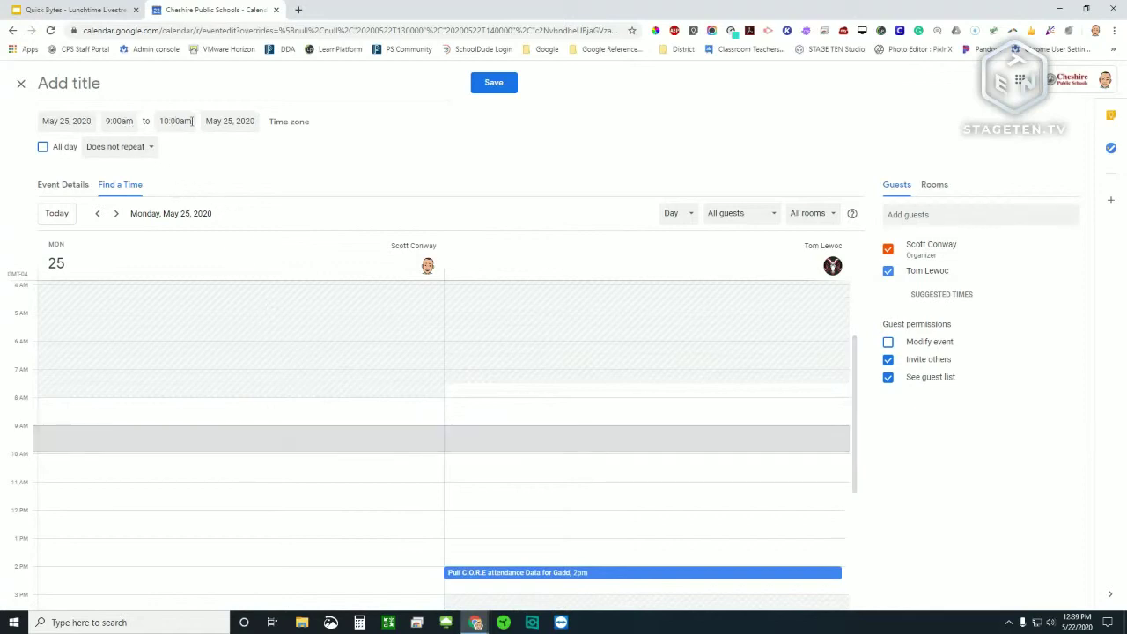
# Move the event to Tuesday, May 26, 2020 from 9:30am to 10:30am and show the guests' schedules by week
pyautogui.click(116, 214)
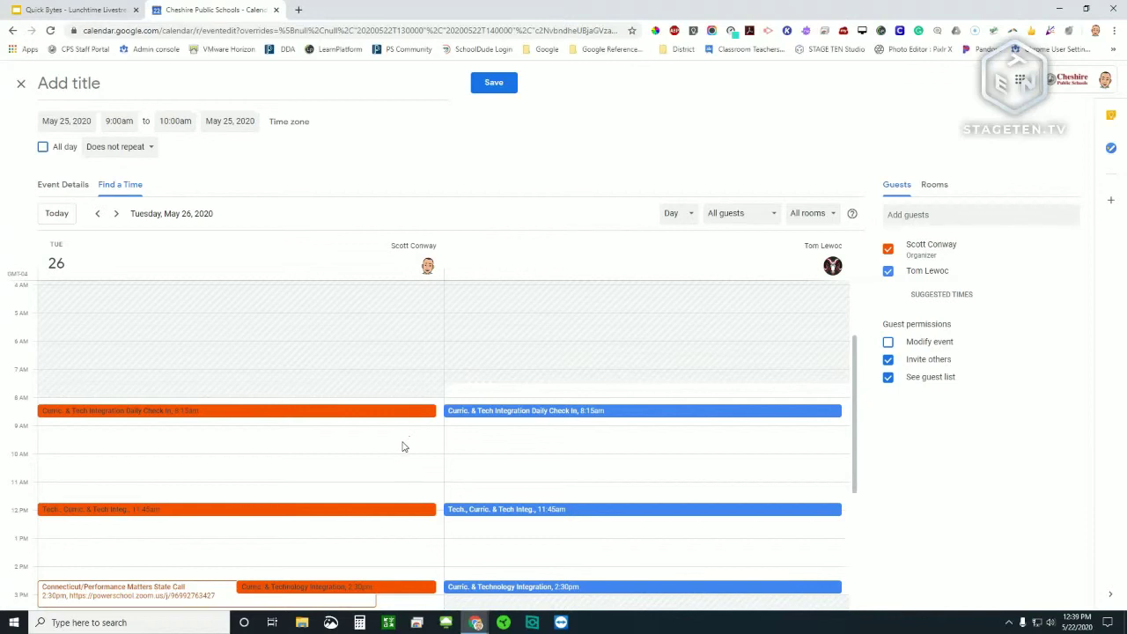
pyautogui.click(409, 447)
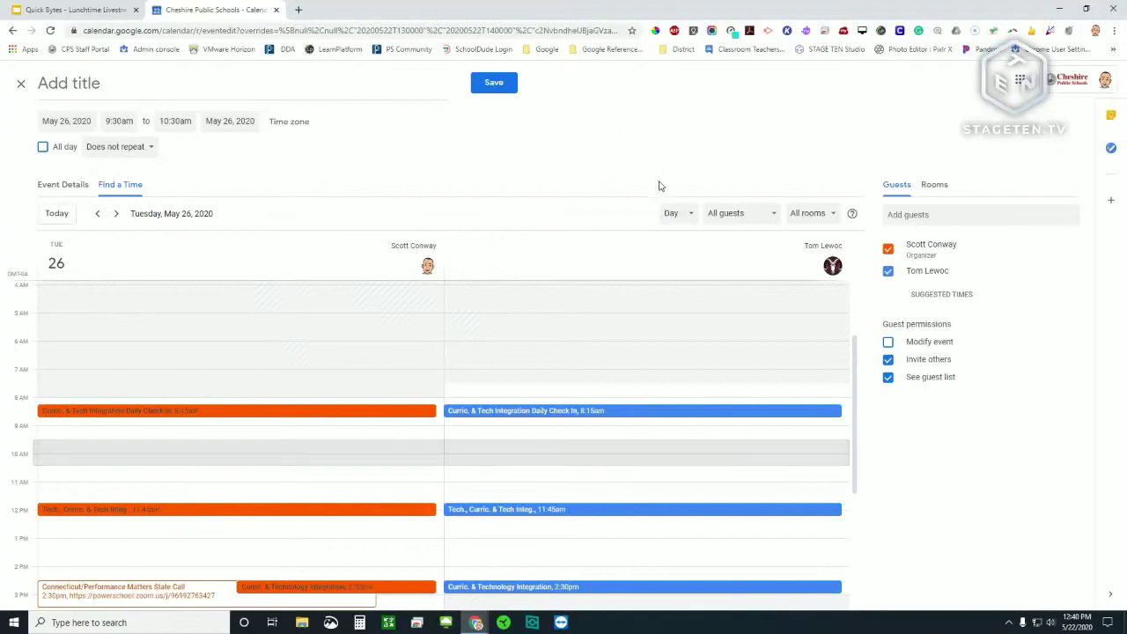
pyautogui.click(676, 214)
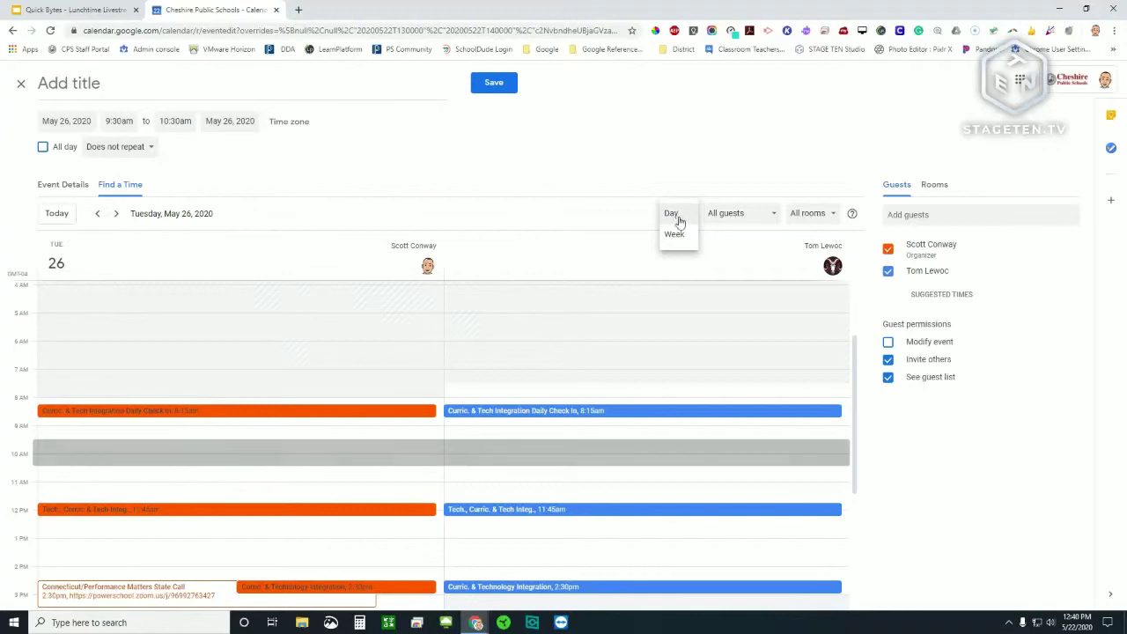
pyautogui.click(675, 234)
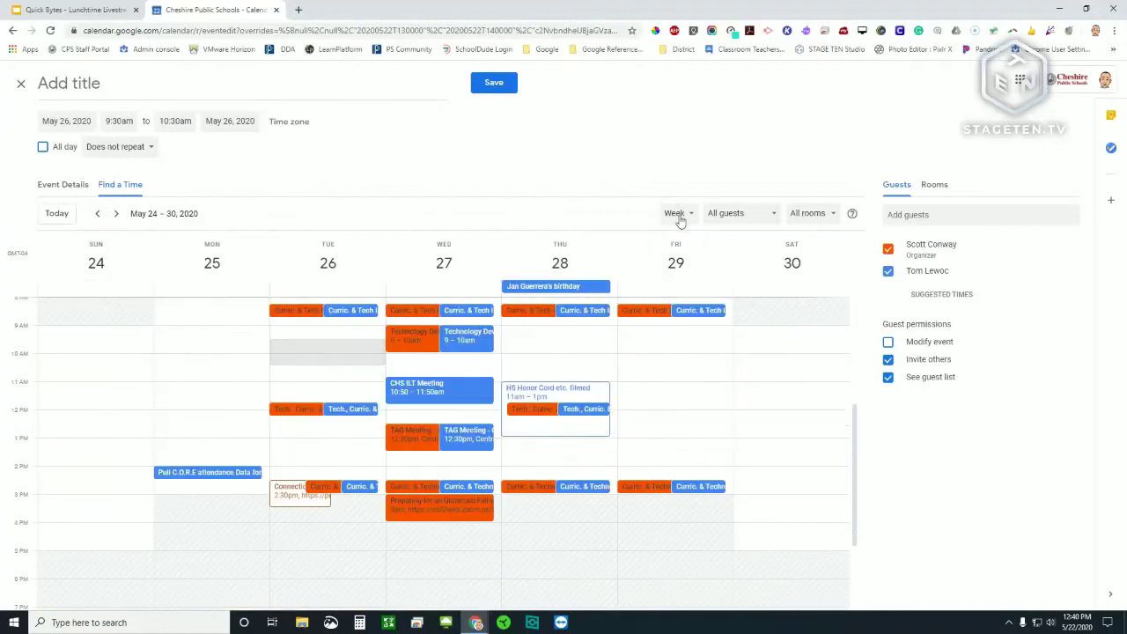
# Show the guests' schedules by day and review the guest and room filter options, keeping All guests and All rooms
pyautogui.click(680, 222)
pyautogui.click(672, 189)
pyautogui.click(752, 222)
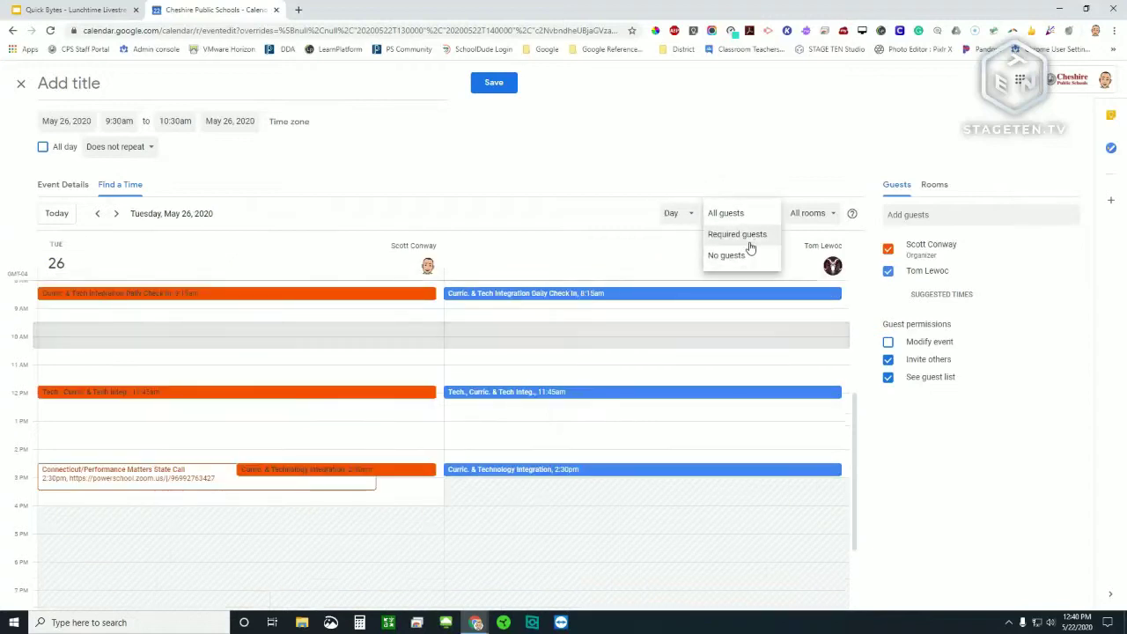
pyautogui.click(805, 218)
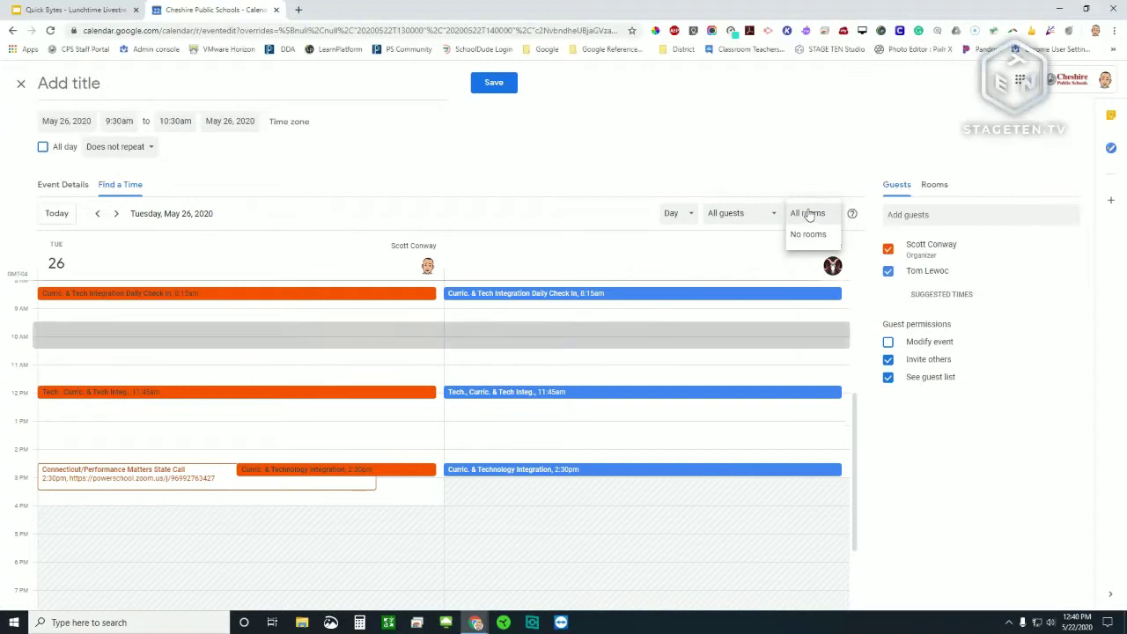
pyautogui.click(810, 185)
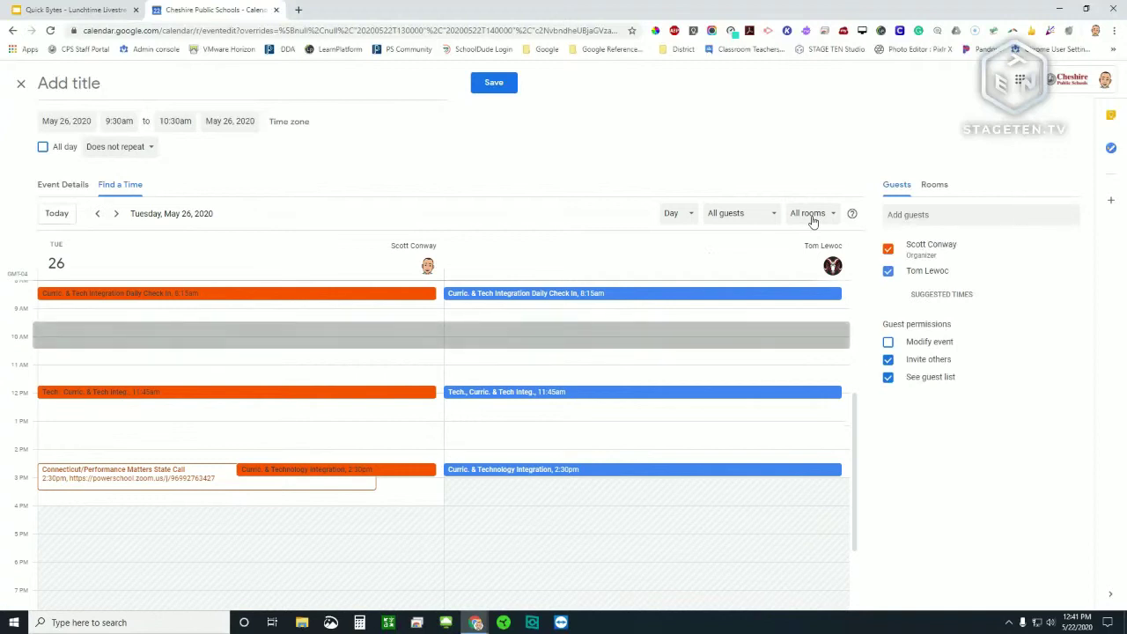
# Look over the suggested rooms and suggested guests for the May 26, 2020 event and discard the unsaved event
pyautogui.click(945, 190)
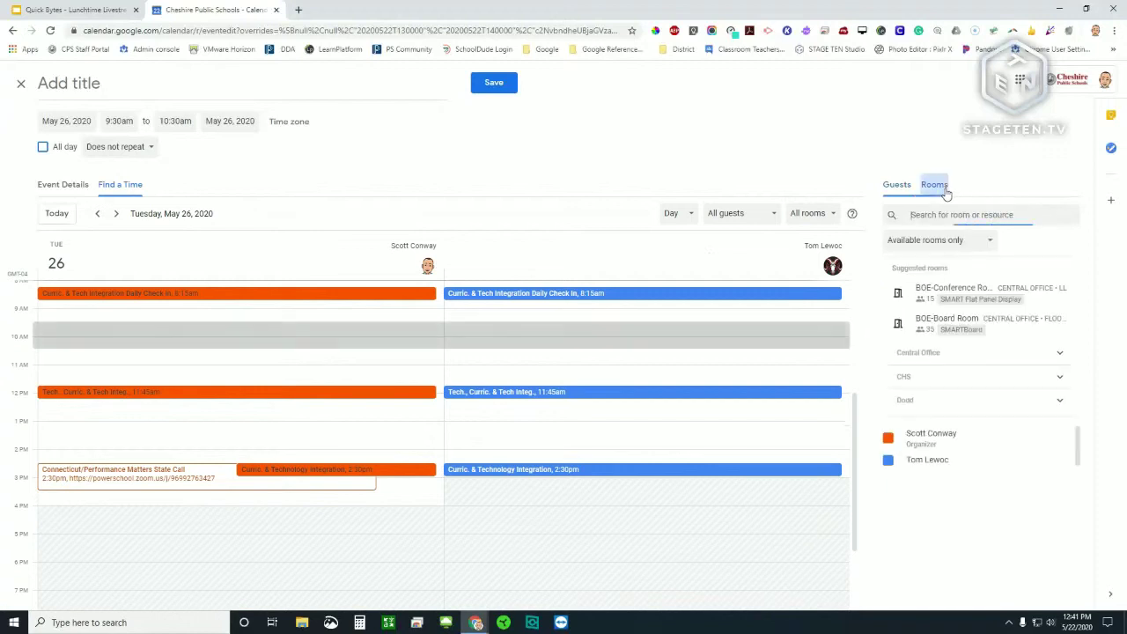
pyautogui.click(903, 185)
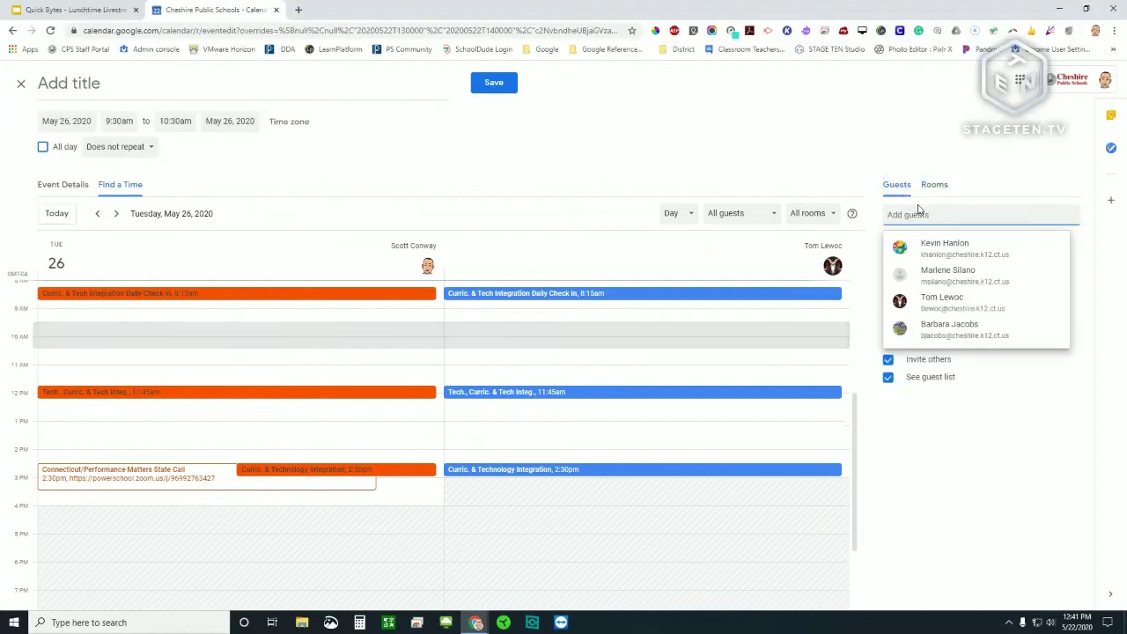
pyautogui.click(1038, 175)
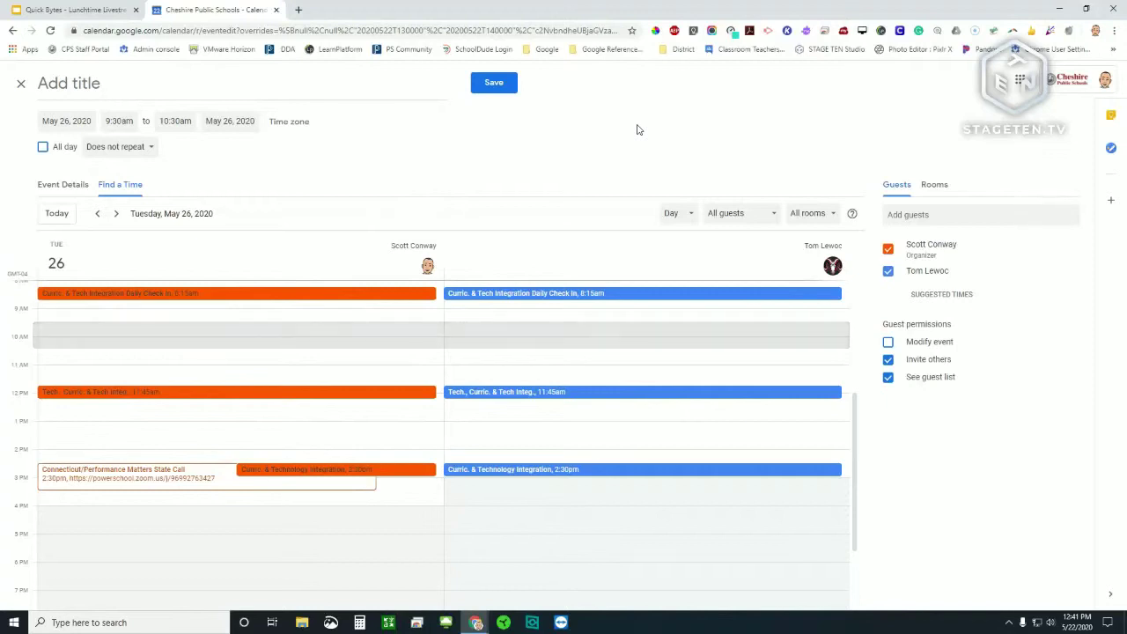
pyautogui.click(21, 83)
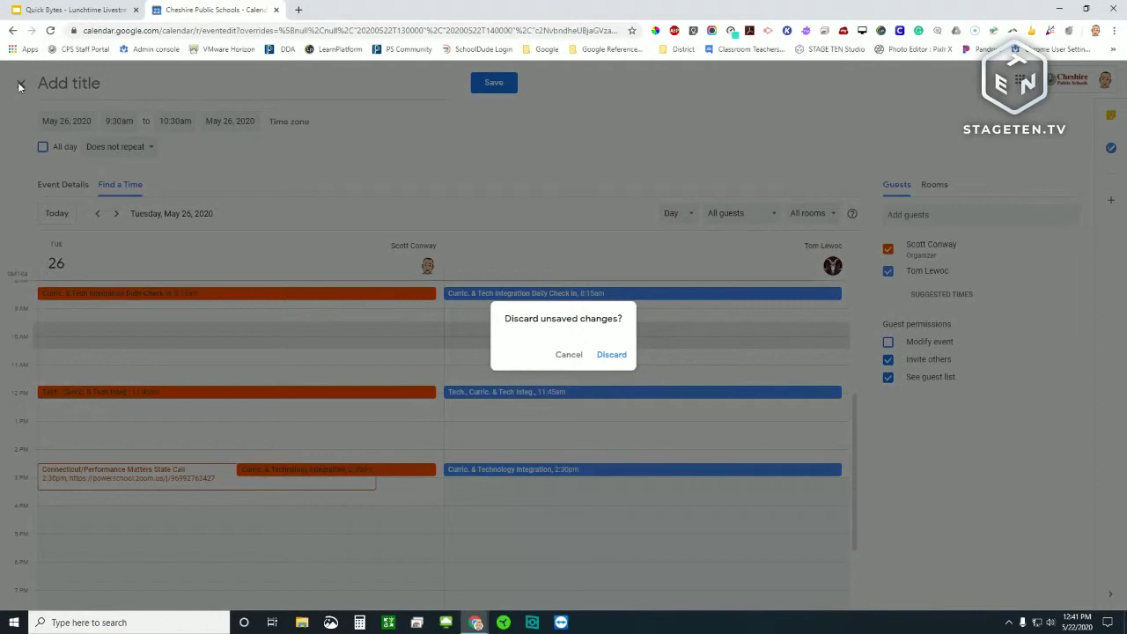
pyautogui.click(602, 356)
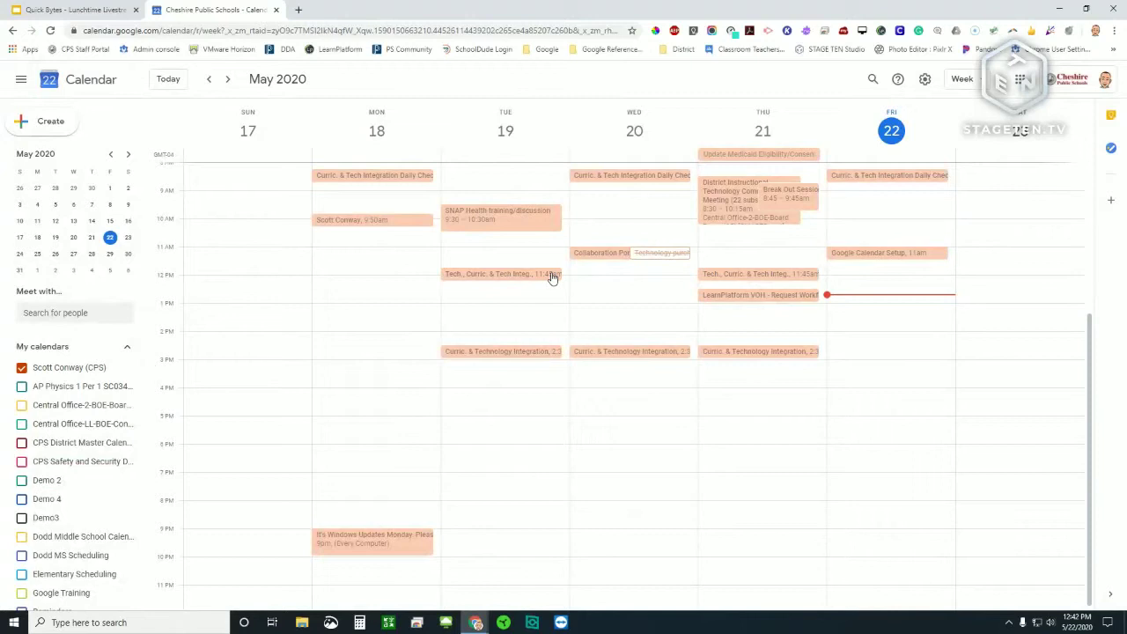
# Start a new 1:00pm–2:00pm event on May 22, 2020 in the full event editor and add the suggested colleague as guest
pyautogui.click(891, 318)
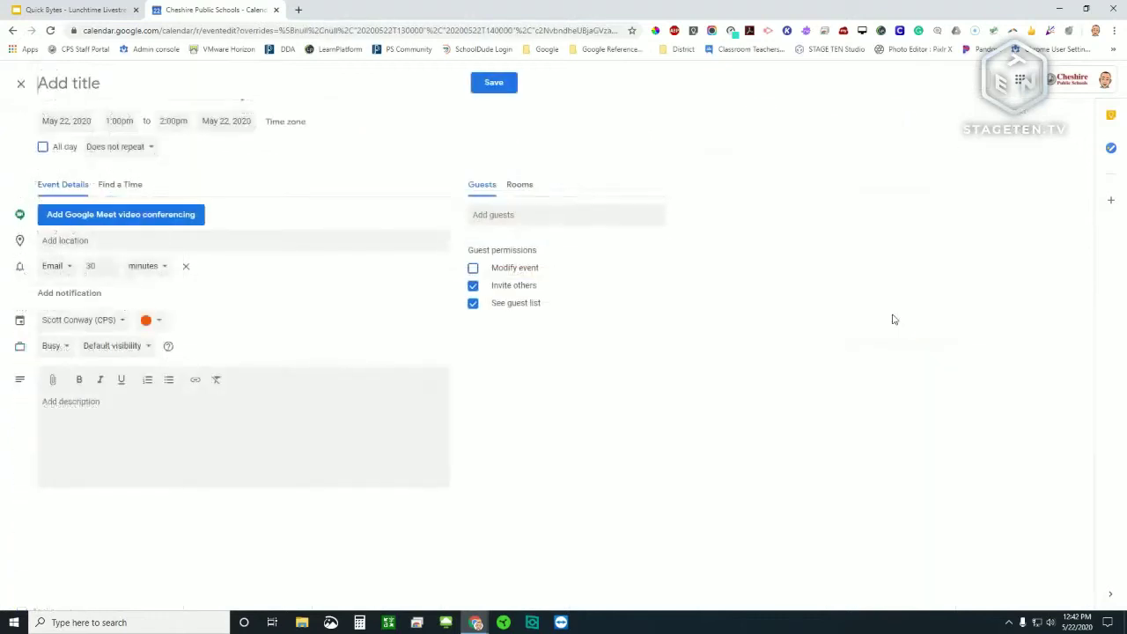
pyautogui.click(518, 222)
pyautogui.click(533, 304)
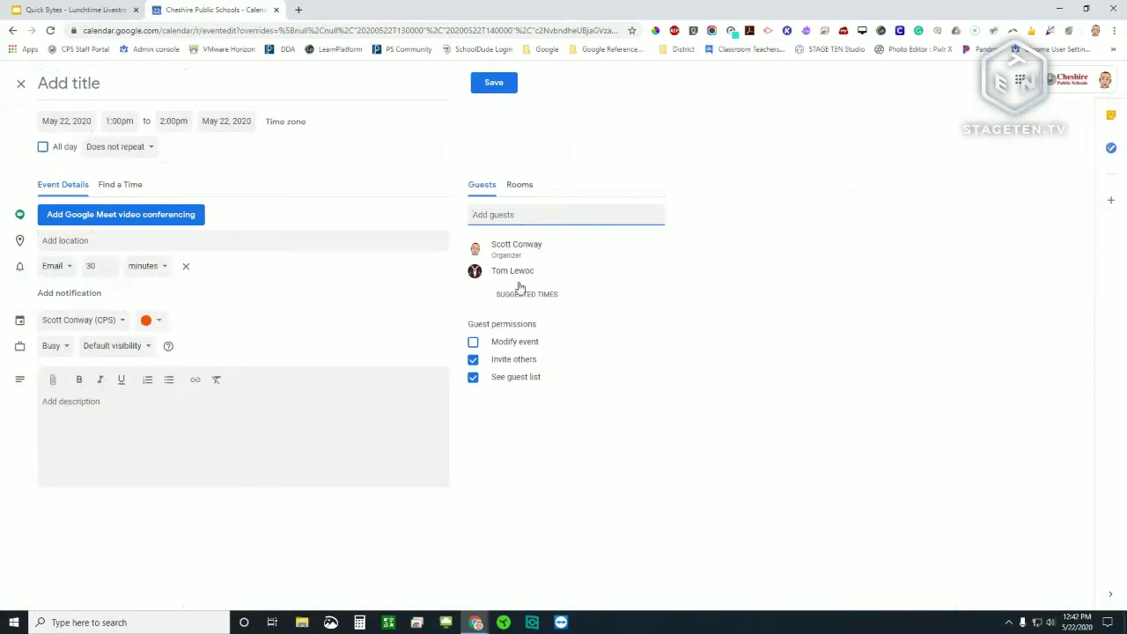
# Compare both guests' schedules for Friday, May 22, 2020 in Find a Time and discard the unsaved event
pyautogui.click(112, 185)
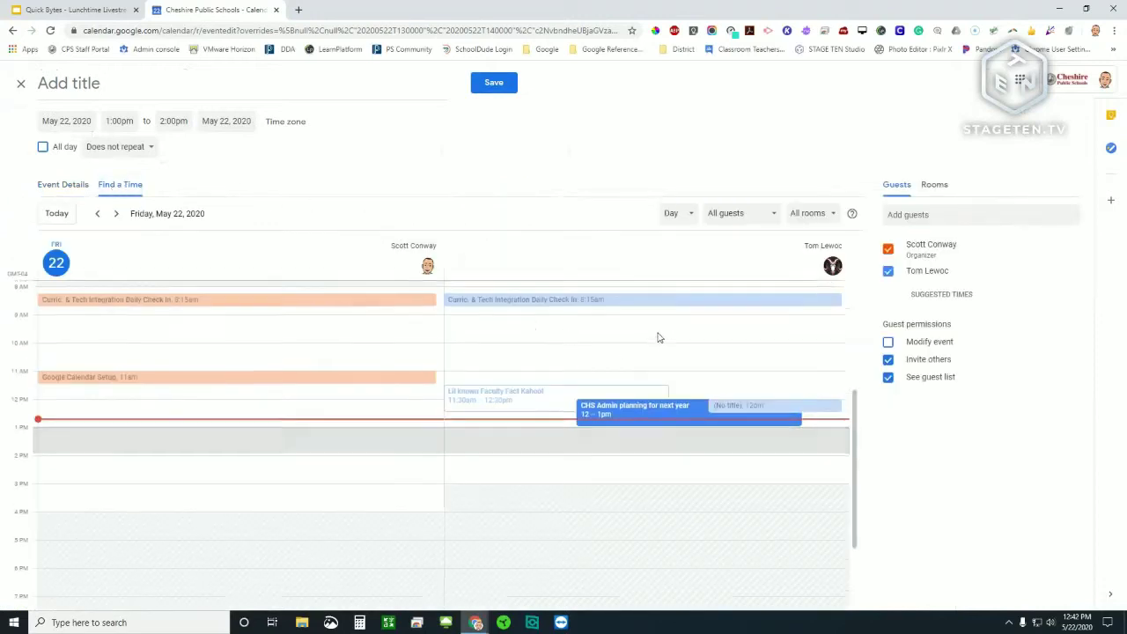
pyautogui.scroll(1, 659, 337)
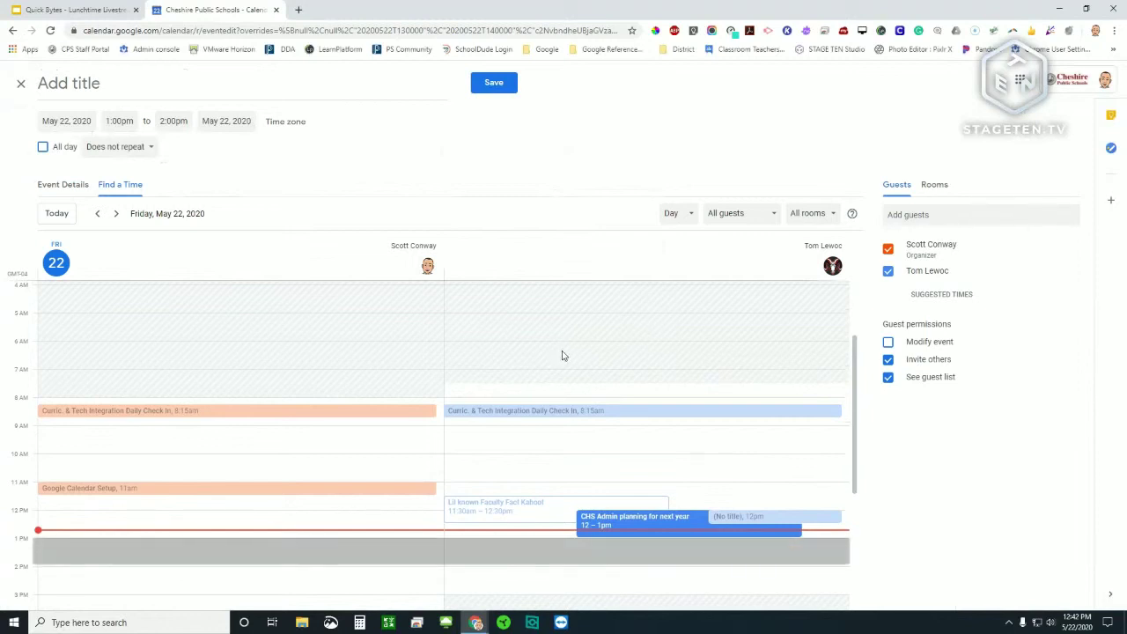
pyautogui.click(21, 83)
pyautogui.click(607, 354)
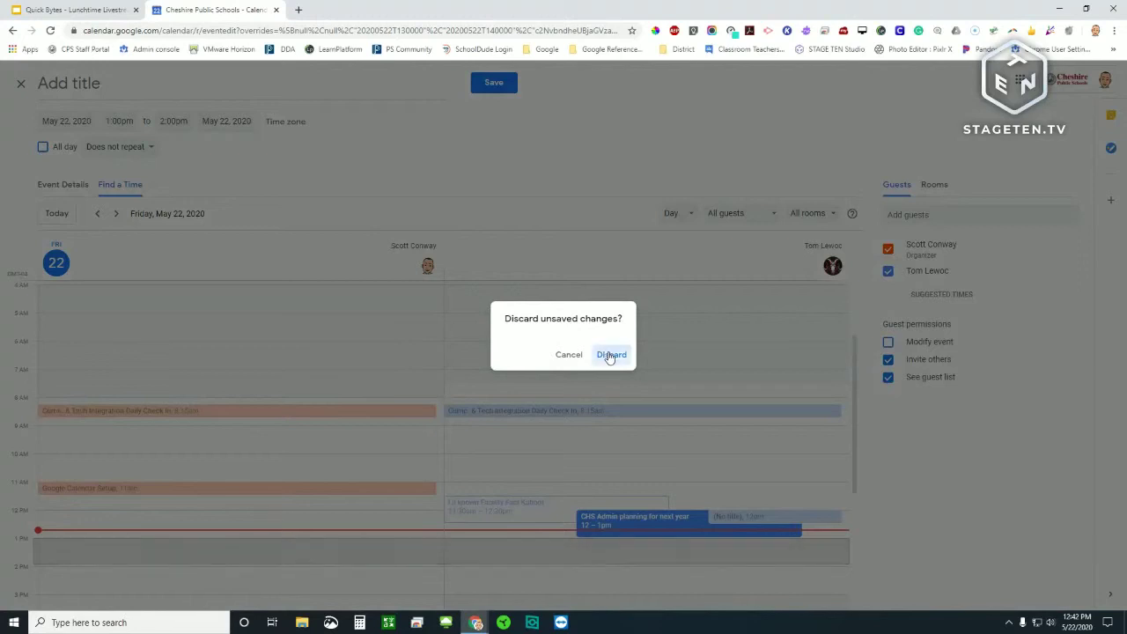